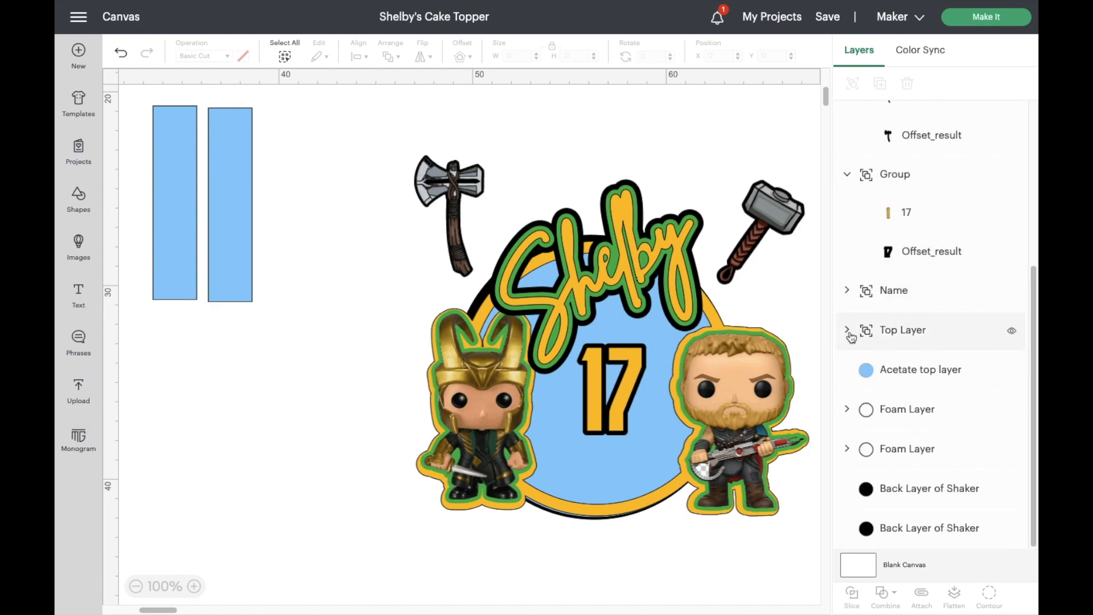
- Collapse the expanded groups in the layer list, including Top Layer, Name, Stormbreaker and Hammer
{"action": "left_click", "coordinate": [847, 330]}
{"action": "left_click", "coordinate": [851, 333]}
{"action": "left_click", "coordinate": [849, 178]}
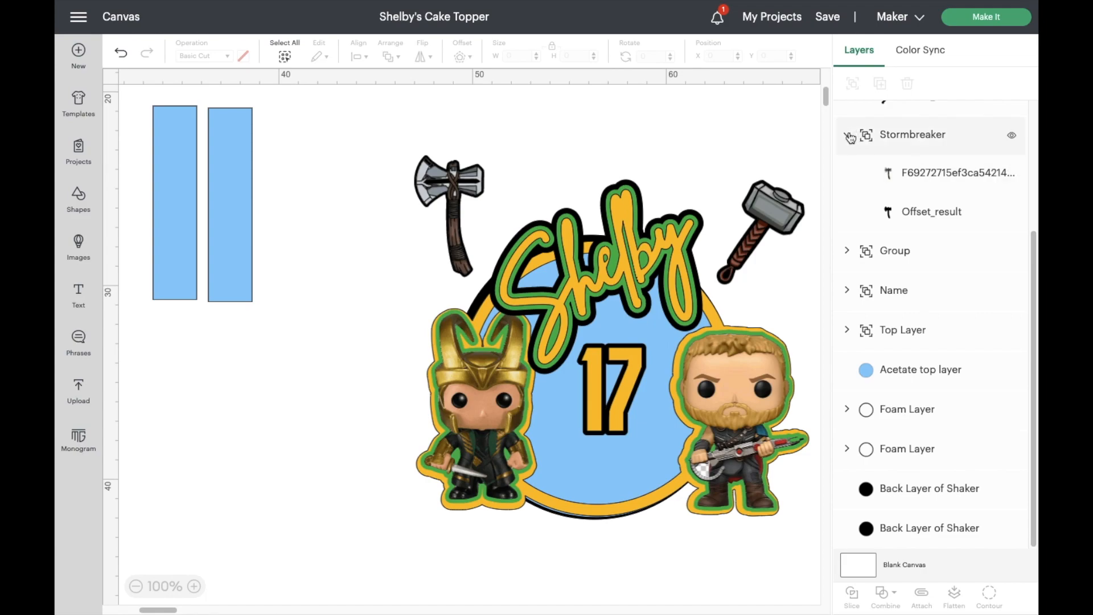
{"action": "left_click", "coordinate": [848, 135]}
{"action": "scroll", "coordinate": [854, 170], "scroll_direction": "up", "scroll_amount": 2}
{"action": "left_click", "coordinate": [849, 199]}
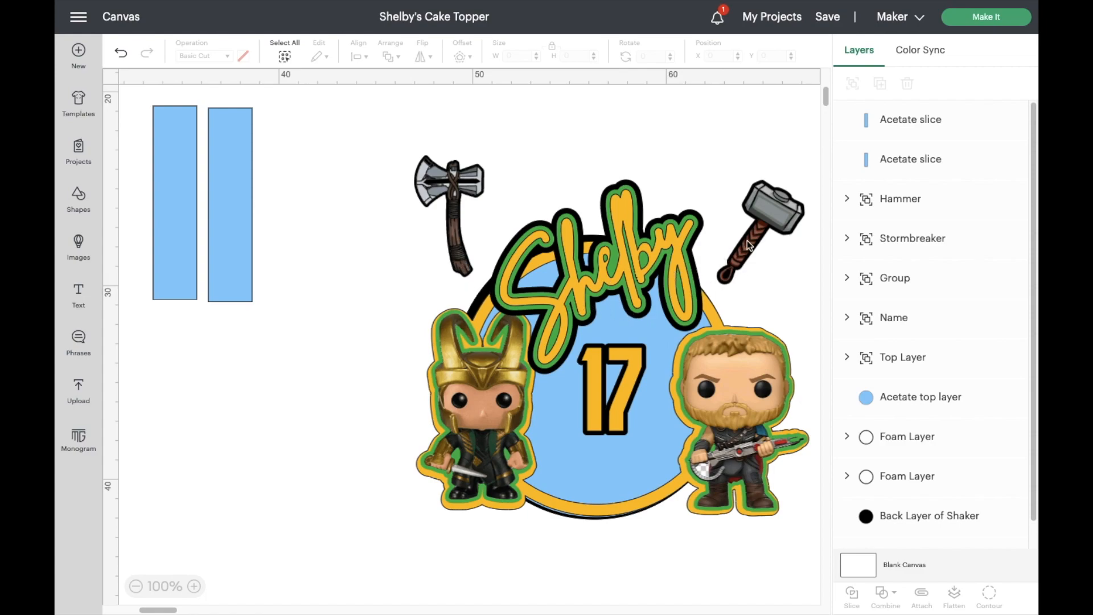
- Move the name group, the Top Layer with both characters and the number 17 off the topper's circular base
{"action": "left_click_drag", "start_coordinate": [624, 283], "coordinate": [271, 472]}
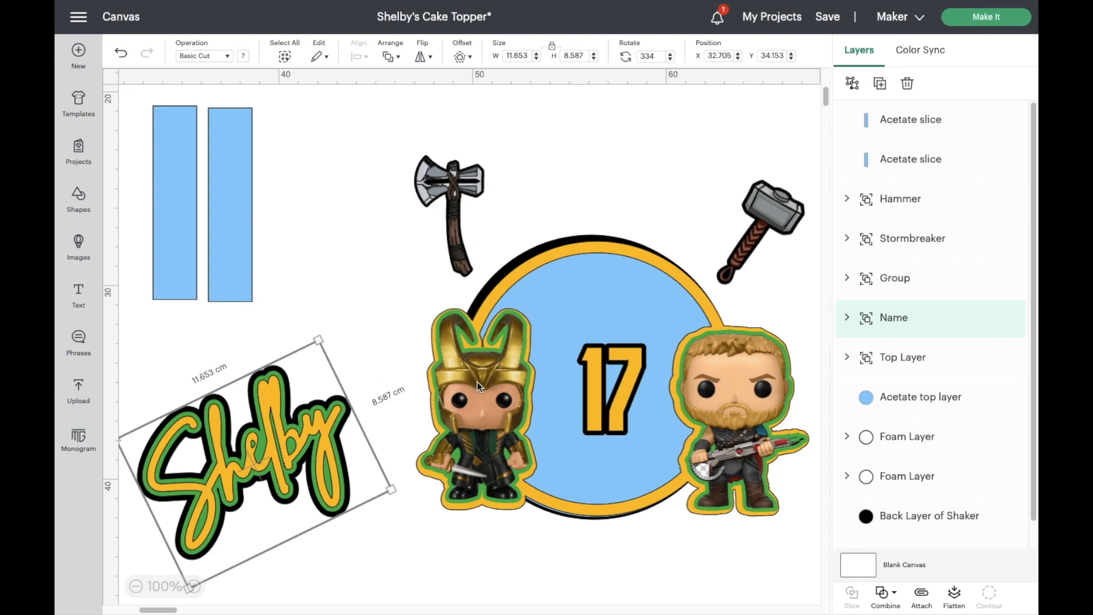
{"action": "left_click", "coordinate": [897, 359]}
{"action": "left_click_drag", "start_coordinate": [745, 373], "coordinate": [711, 412]}
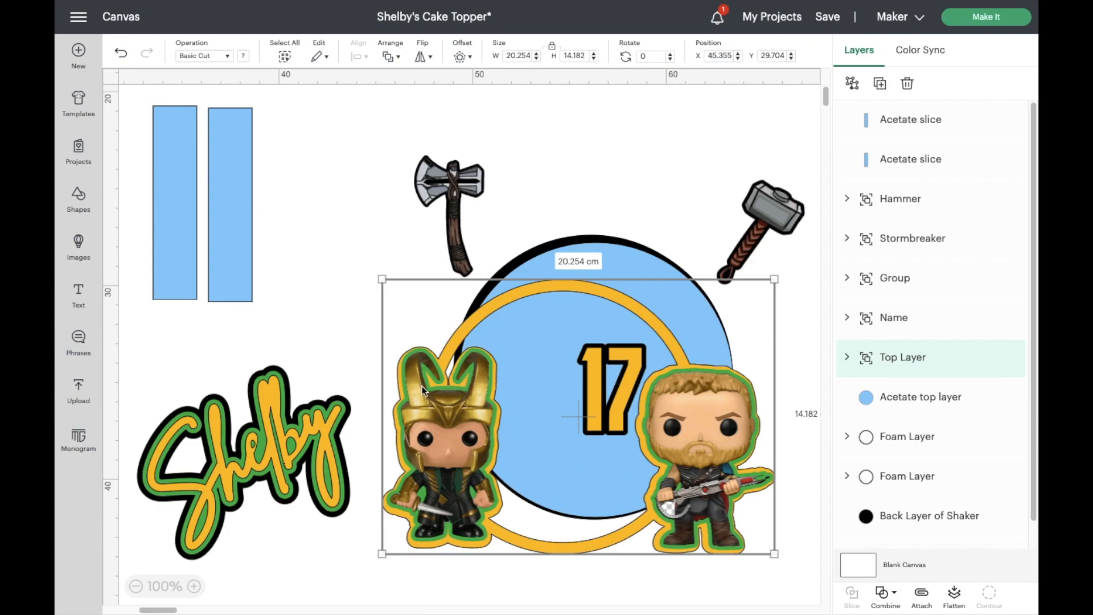
{"action": "left_click_drag", "start_coordinate": [433, 425], "coordinate": [432, 369]}
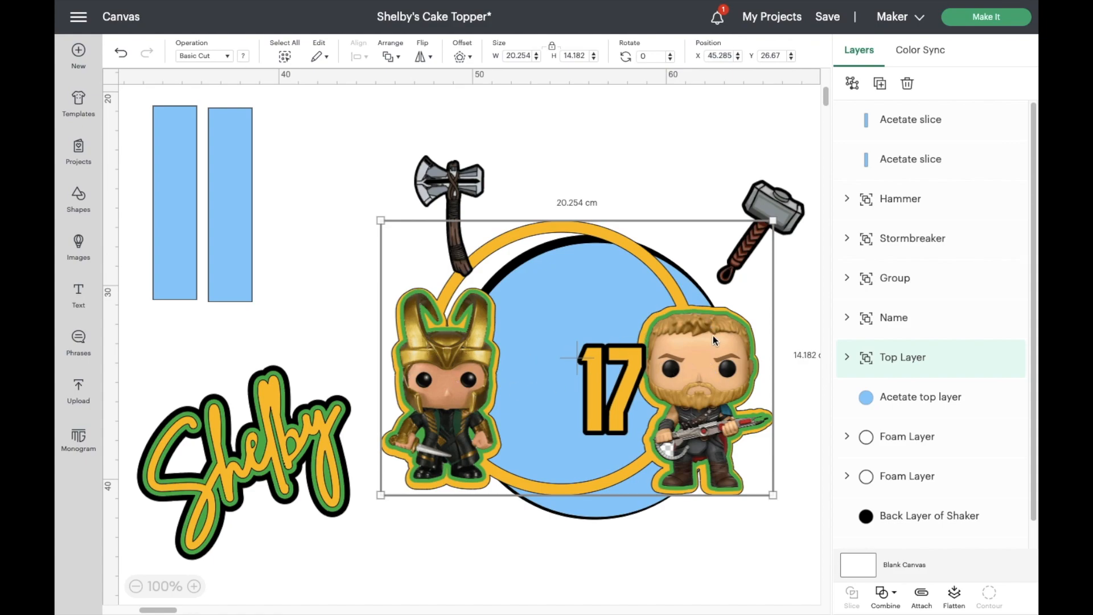
{"action": "left_click_drag", "start_coordinate": [709, 354], "coordinate": [1019, 282]}
{"action": "left_click_drag", "start_coordinate": [615, 395], "coordinate": [576, 191]}
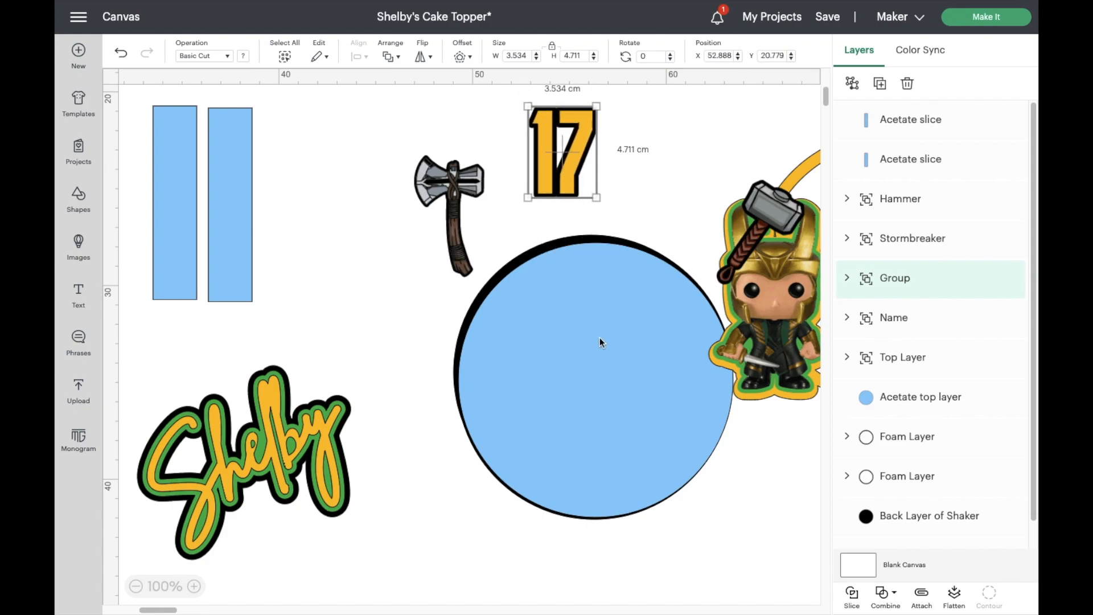
- Pull the blue acetate top layer and the Foam Layer rings away from the black back circles
{"action": "left_click_drag", "start_coordinate": [599, 337], "coordinate": [254, 185]}
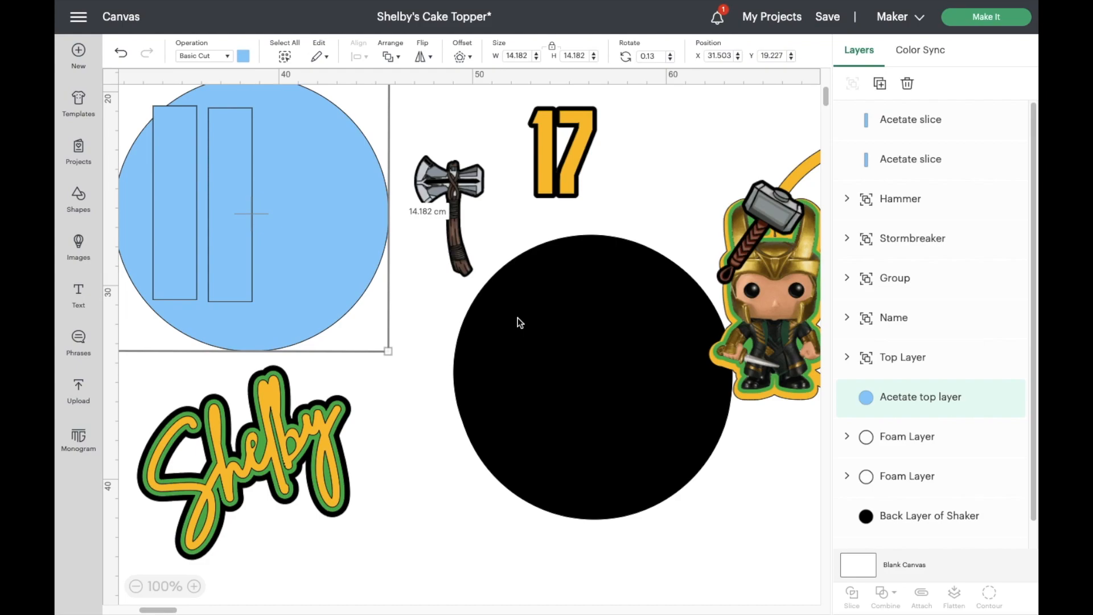
{"action": "left_click", "coordinate": [524, 340]}
{"action": "left_click_drag", "start_coordinate": [522, 341], "coordinate": [301, 246]}
{"action": "left_click_drag", "start_coordinate": [532, 364], "coordinate": [309, 265]}
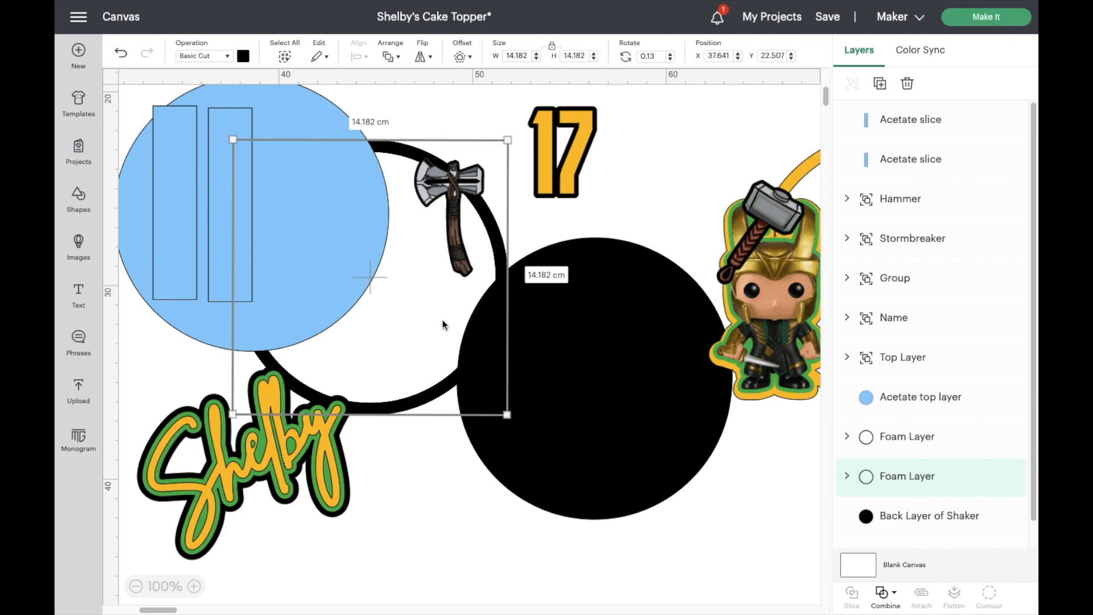
- Separate the two black Back Layer of Shaker circles from each other
{"action": "scroll", "coordinate": [696, 438], "scroll_direction": "down", "scroll_amount": 1}
{"action": "left_click", "coordinate": [628, 418]}
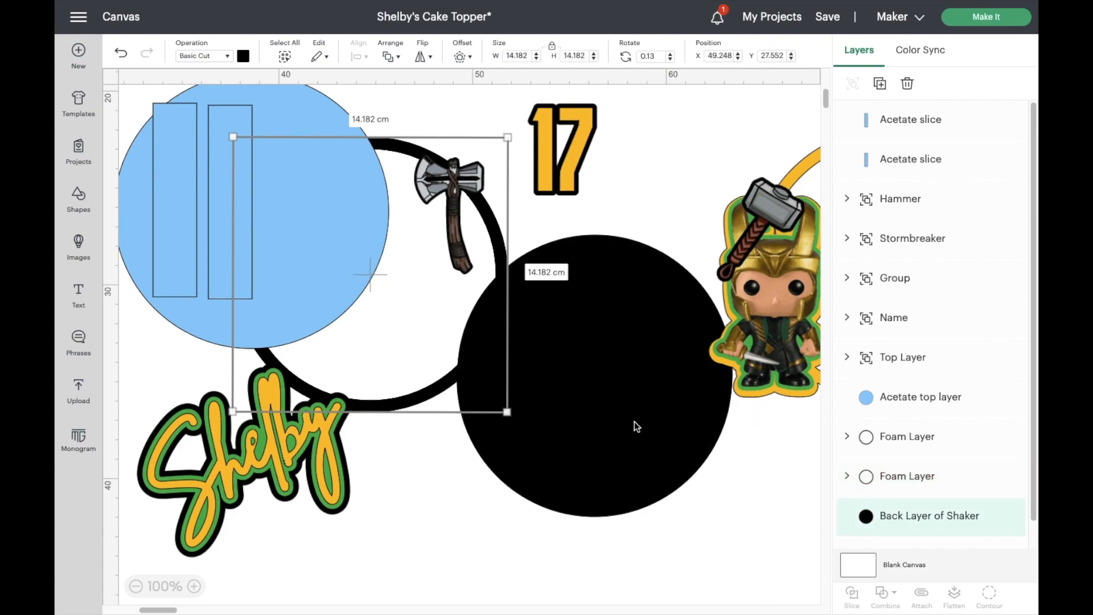
{"action": "scroll", "coordinate": [665, 439], "scroll_direction": "down", "scroll_amount": 3}
{"action": "left_click_drag", "start_coordinate": [664, 439], "coordinate": [524, 371]}
{"action": "left_click_drag", "start_coordinate": [470, 327], "coordinate": [364, 399]}
{"action": "left_click", "coordinate": [555, 238]}
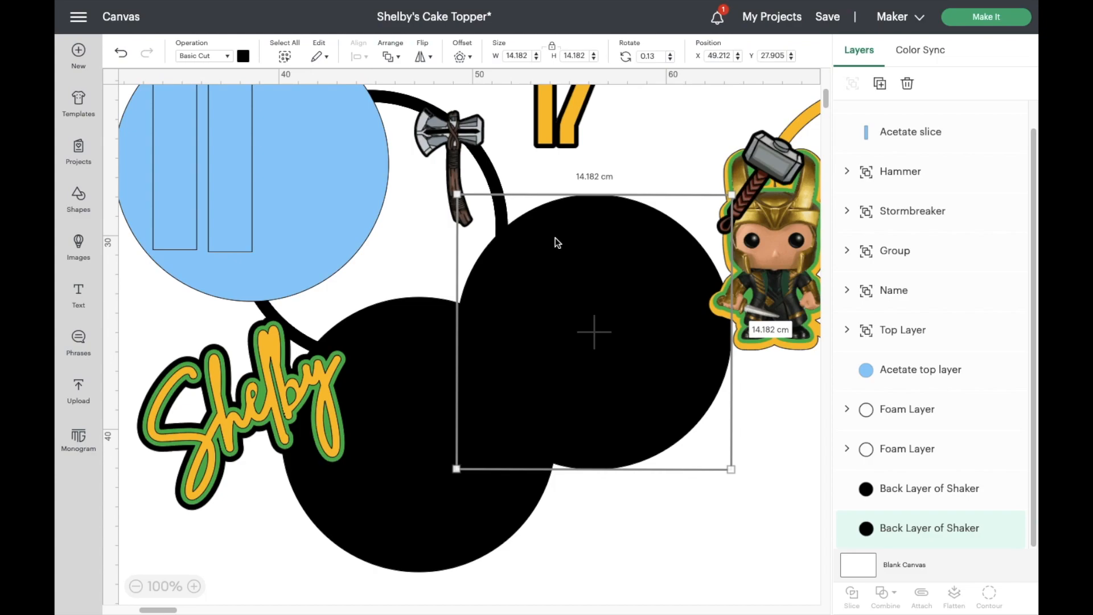
- Undo the recent moves of the separated topper layers
{"action": "left_click", "coordinate": [121, 57]}
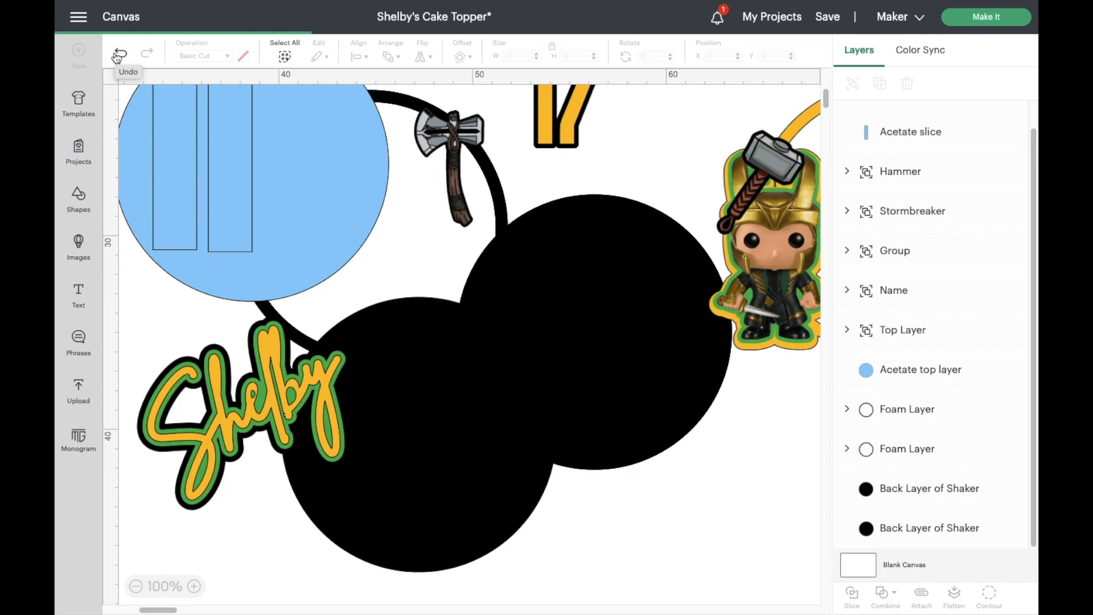
{"action": "left_click", "coordinate": [118, 55]}
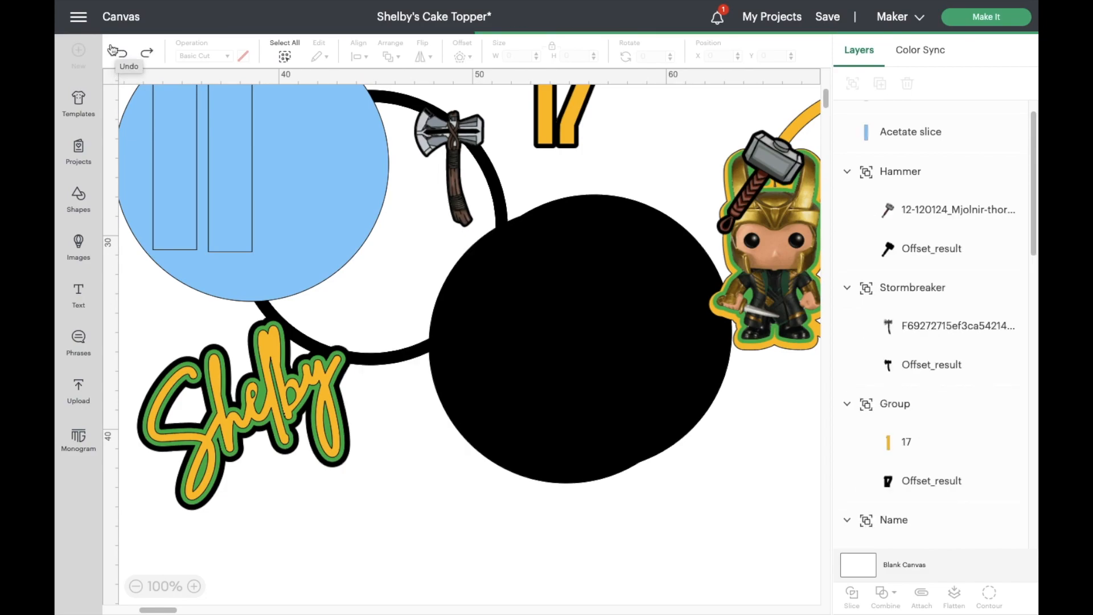
{"action": "left_click", "coordinate": [120, 54]}
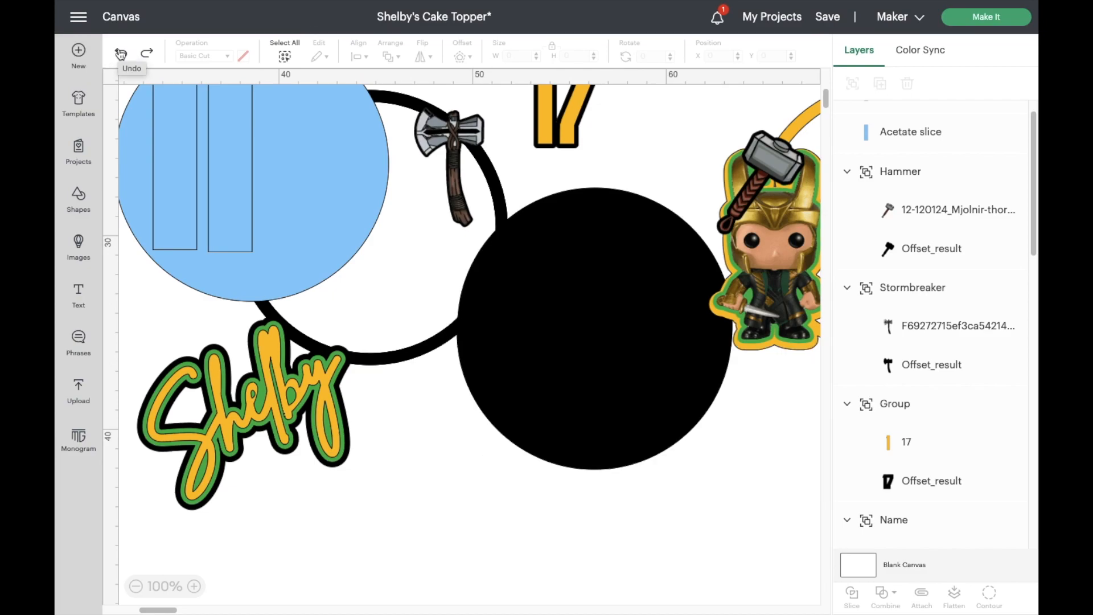
{"action": "left_click", "coordinate": [120, 54]}
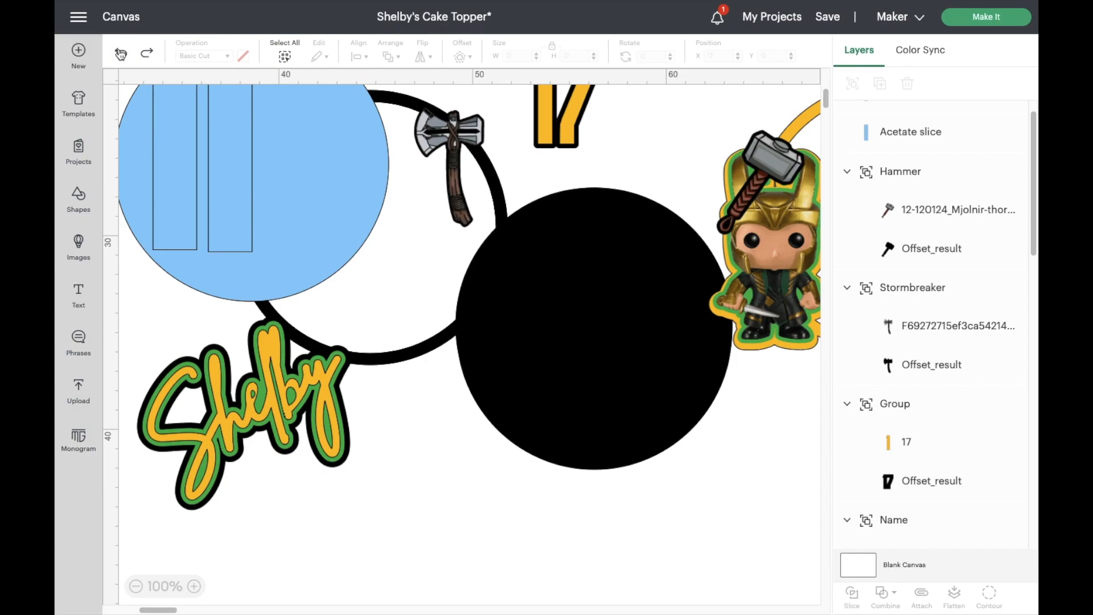
{"action": "left_click", "coordinate": [121, 54]}
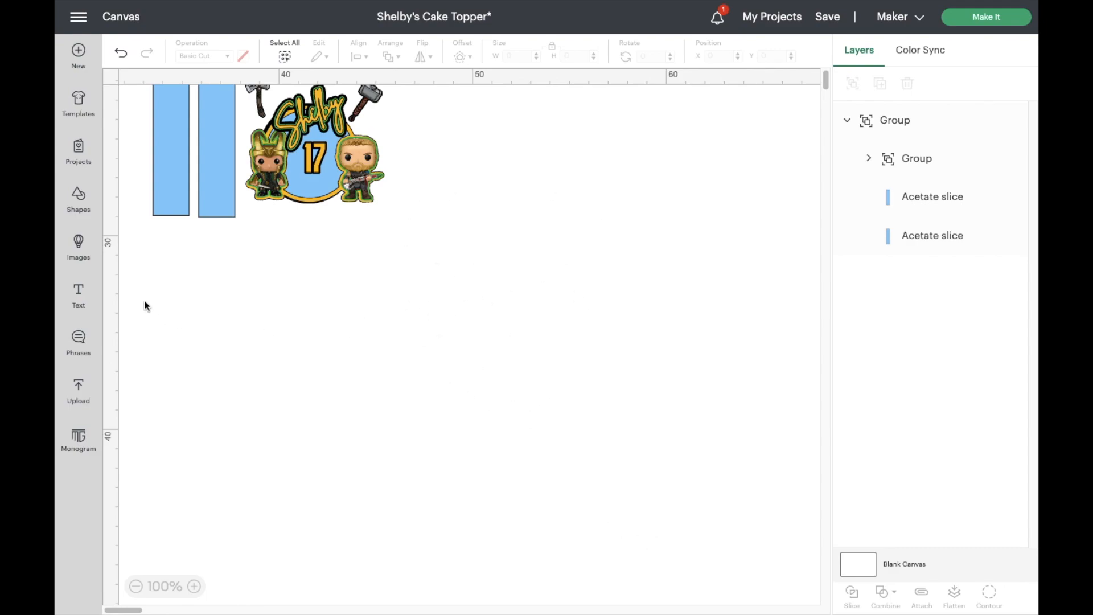
- Add a circle shape on the empty canvas beside the finished design and enlarge it to about 8.7 cm in diameter
{"action": "left_click", "coordinate": [75, 196]}
{"action": "left_click", "coordinate": [257, 295]}
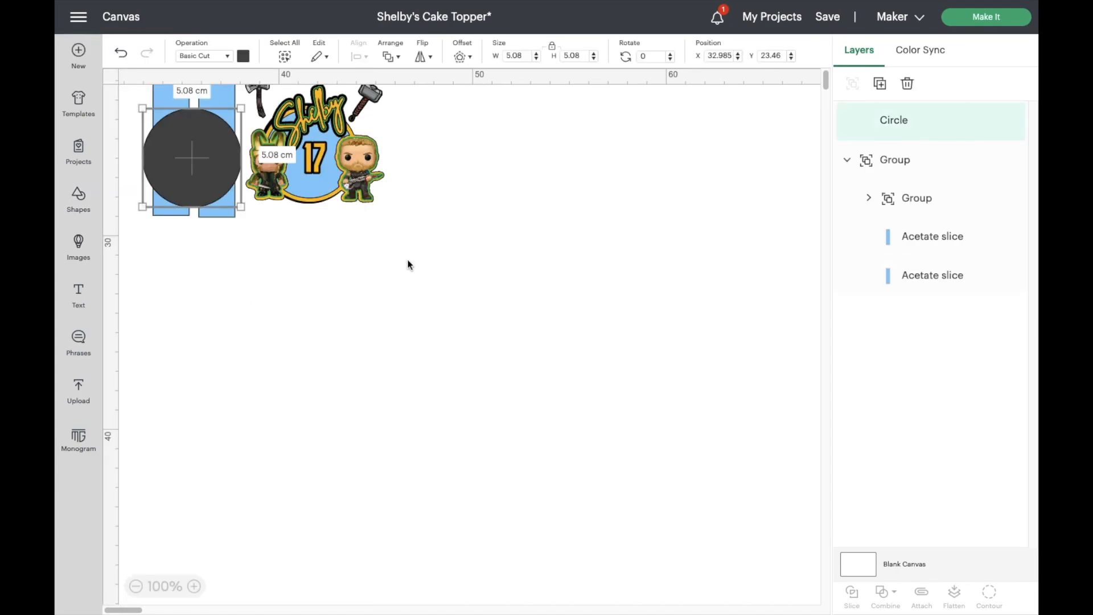
{"action": "left_click_drag", "start_coordinate": [174, 158], "coordinate": [554, 357]}
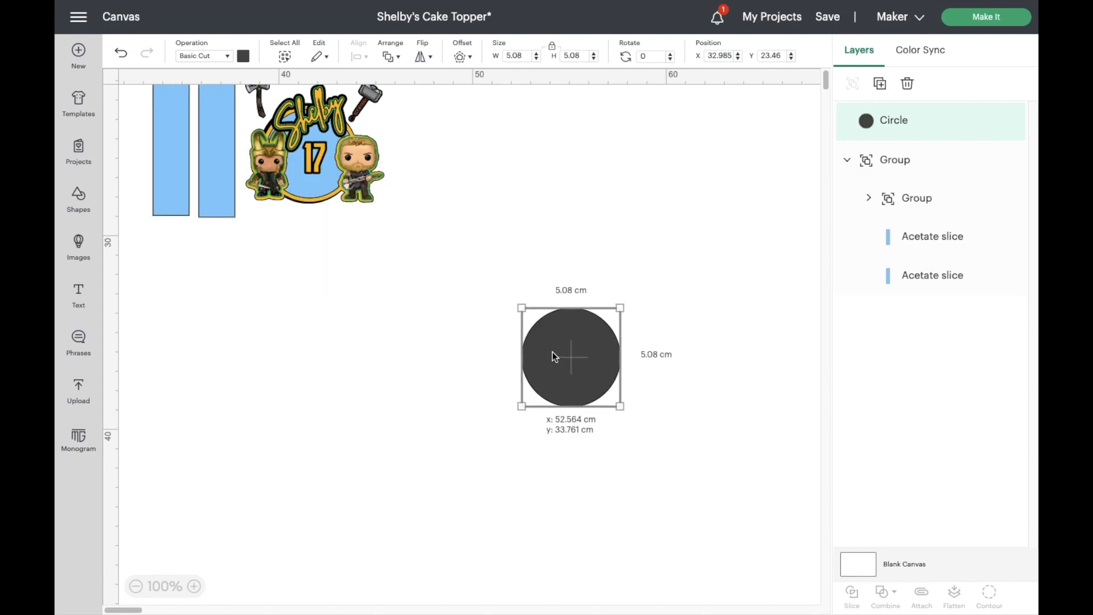
{"action": "left_click_drag", "start_coordinate": [520, 307], "coordinate": [451, 237]}
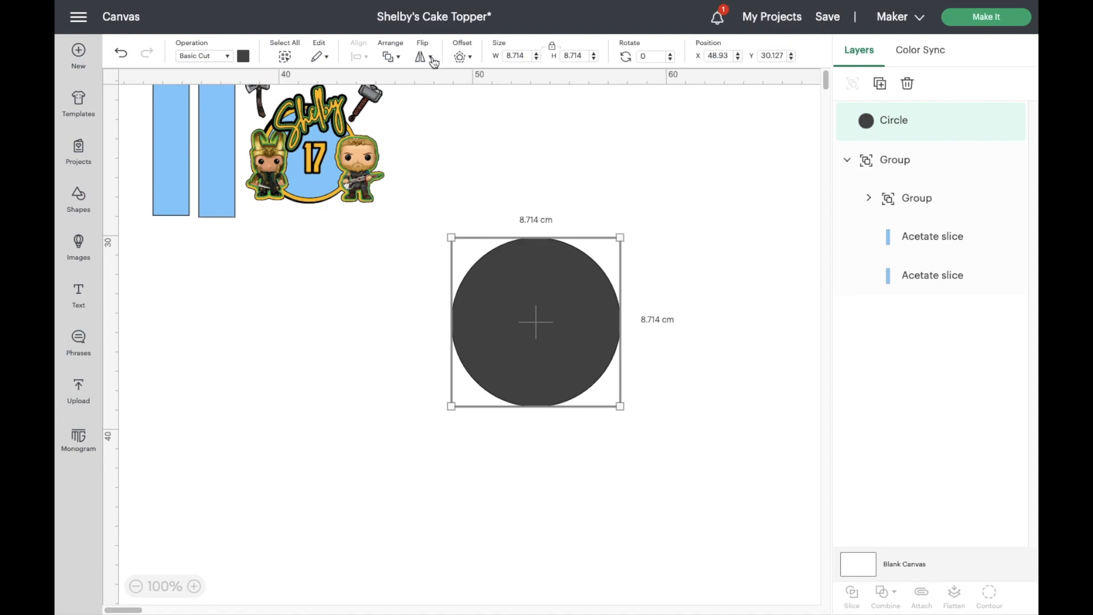
- Create a 0.635 cm offset with rounded corners around the circle
{"action": "left_click", "coordinate": [462, 57]}
{"action": "left_click", "coordinate": [526, 136]}
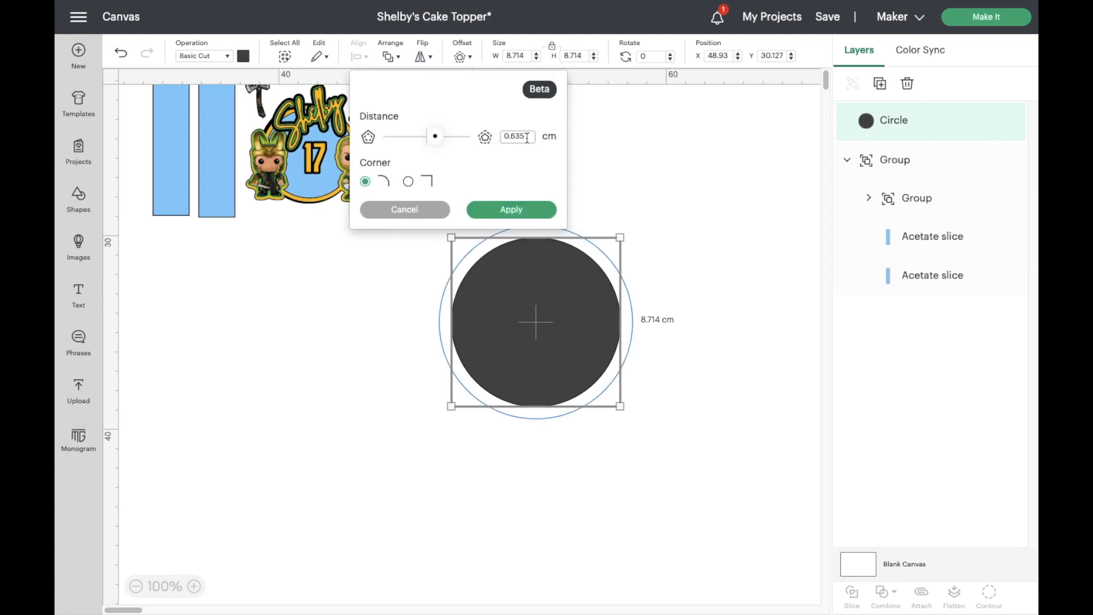
{"action": "left_click", "coordinate": [535, 209]}
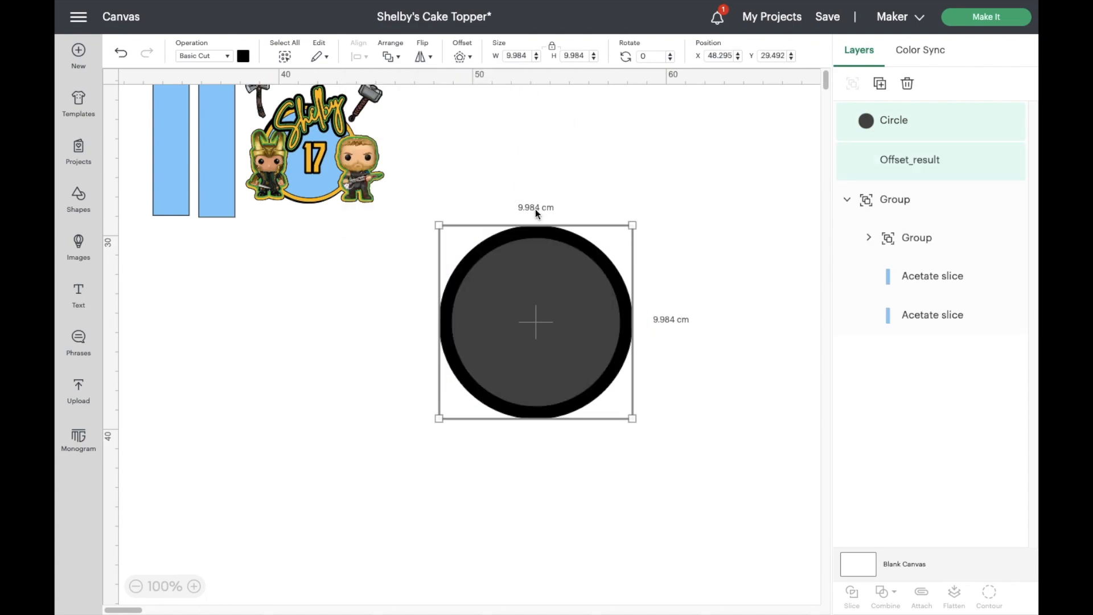
- Duplicate the circle together with its offset and place the copy in the empty area below the blue acetate strips
{"action": "left_click", "coordinate": [689, 246]}
{"action": "left_click_drag", "start_coordinate": [419, 203], "coordinate": [669, 515]}
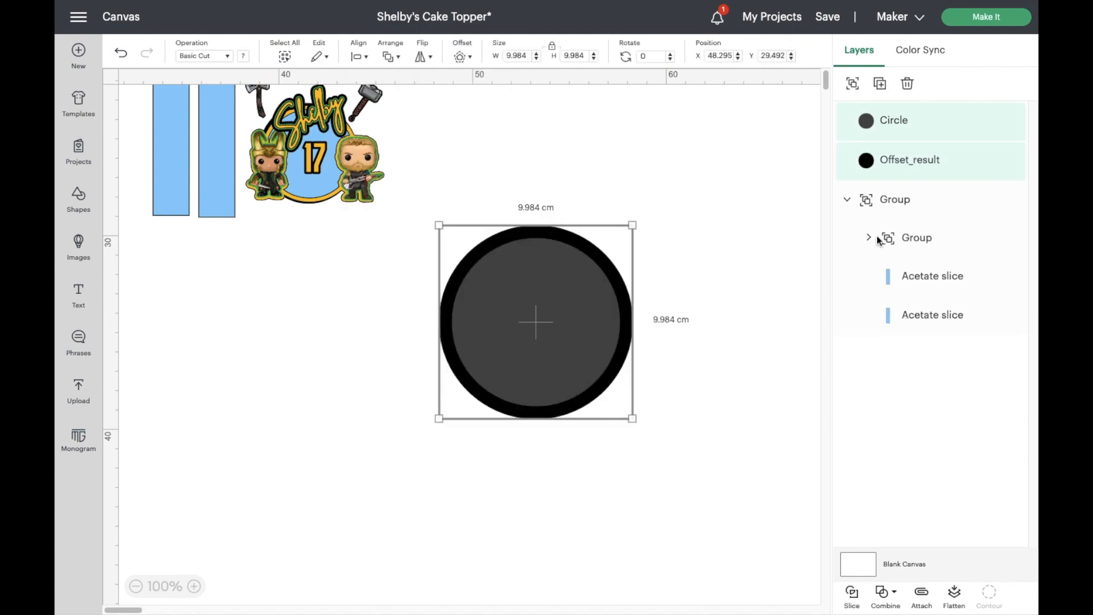
{"action": "left_click", "coordinate": [879, 83]}
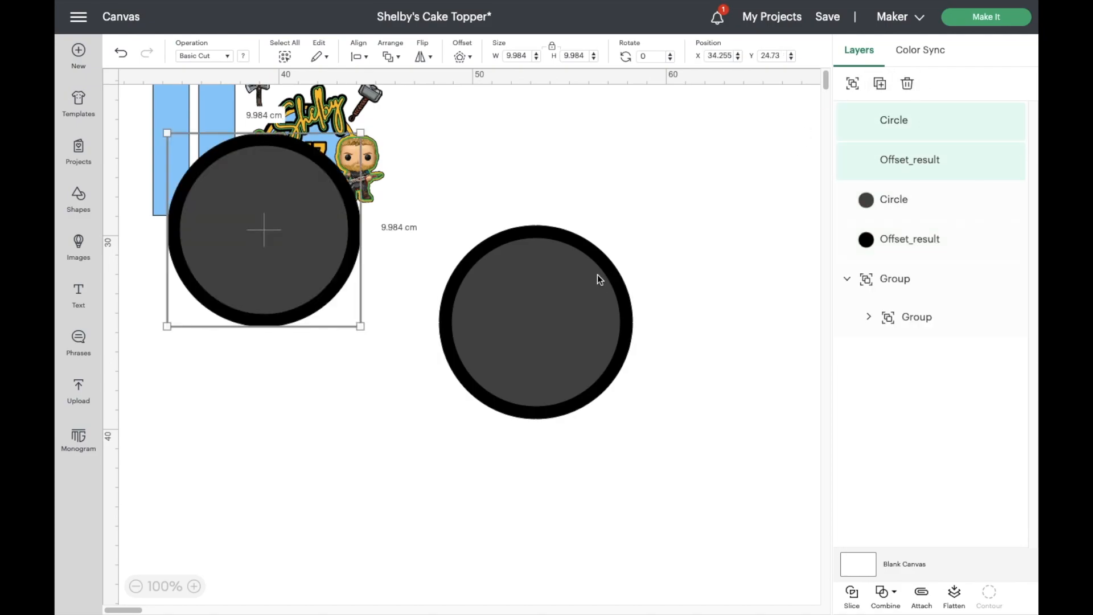
{"action": "left_click_drag", "start_coordinate": [257, 261], "coordinate": [236, 452]}
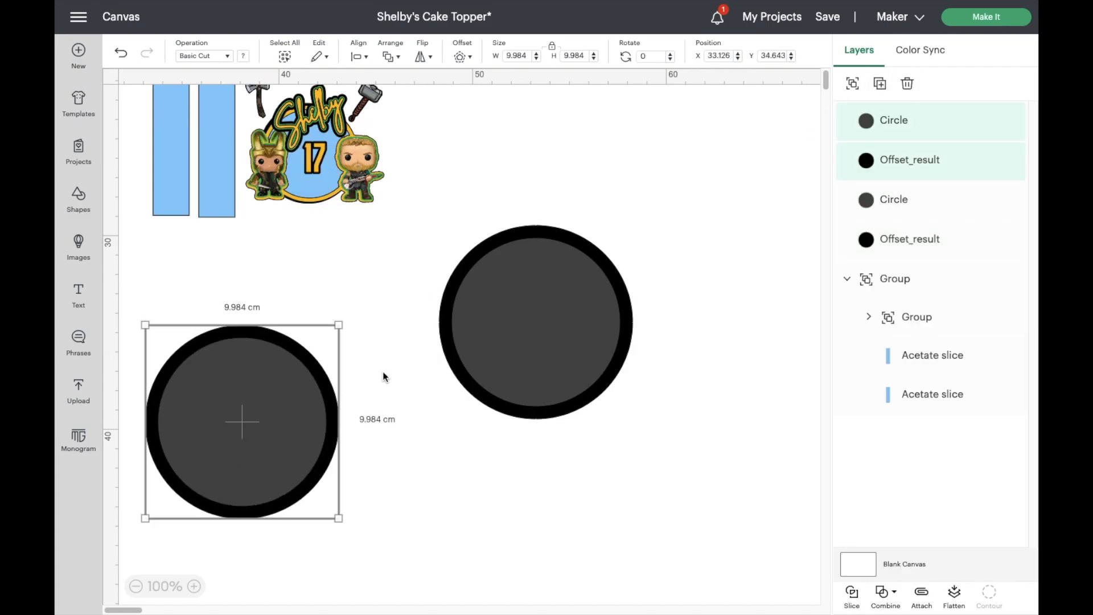
- Subtract the inner circle from its offset in the original pair to form a ring for the foam layer
{"action": "left_click_drag", "start_coordinate": [572, 254], "coordinate": [456, 196]}
{"action": "left_click", "coordinate": [432, 210]}
{"action": "left_click_drag", "start_coordinate": [641, 434], "coordinate": [650, 447]}
{"action": "left_click", "coordinate": [367, 58]}
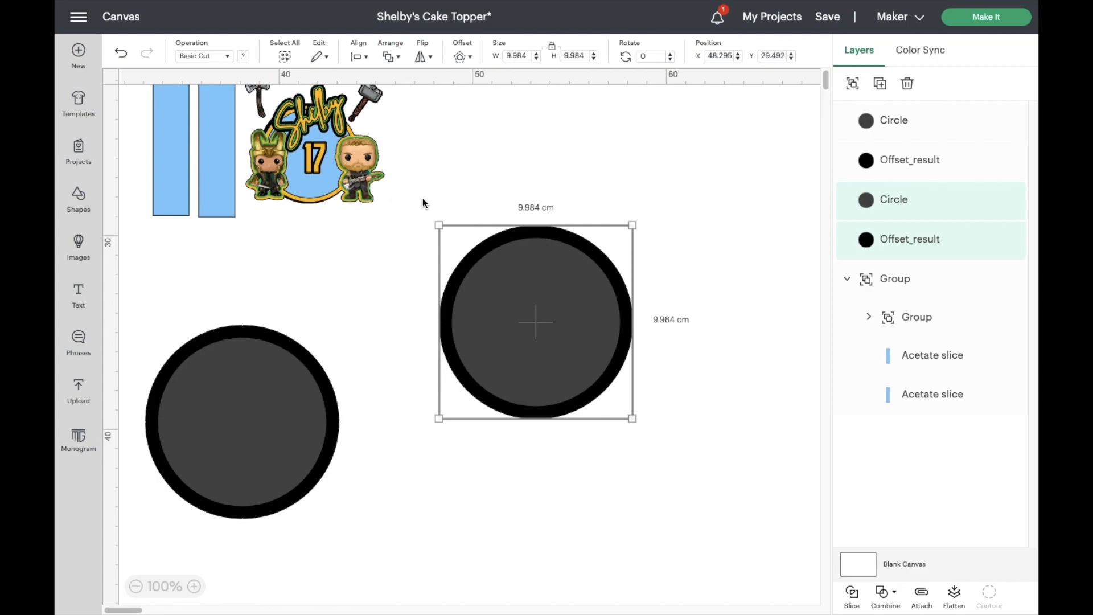
{"action": "left_click", "coordinate": [580, 169]}
{"action": "left_click_drag", "start_coordinate": [431, 217], "coordinate": [652, 446]}
{"action": "left_click", "coordinate": [885, 596]}
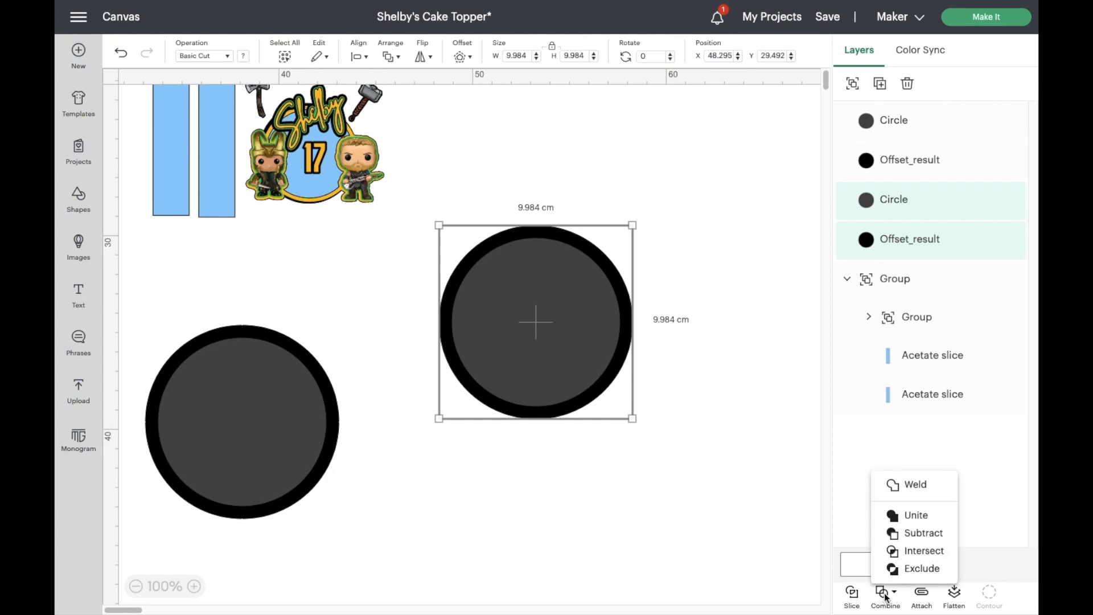
{"action": "left_click", "coordinate": [912, 536]}
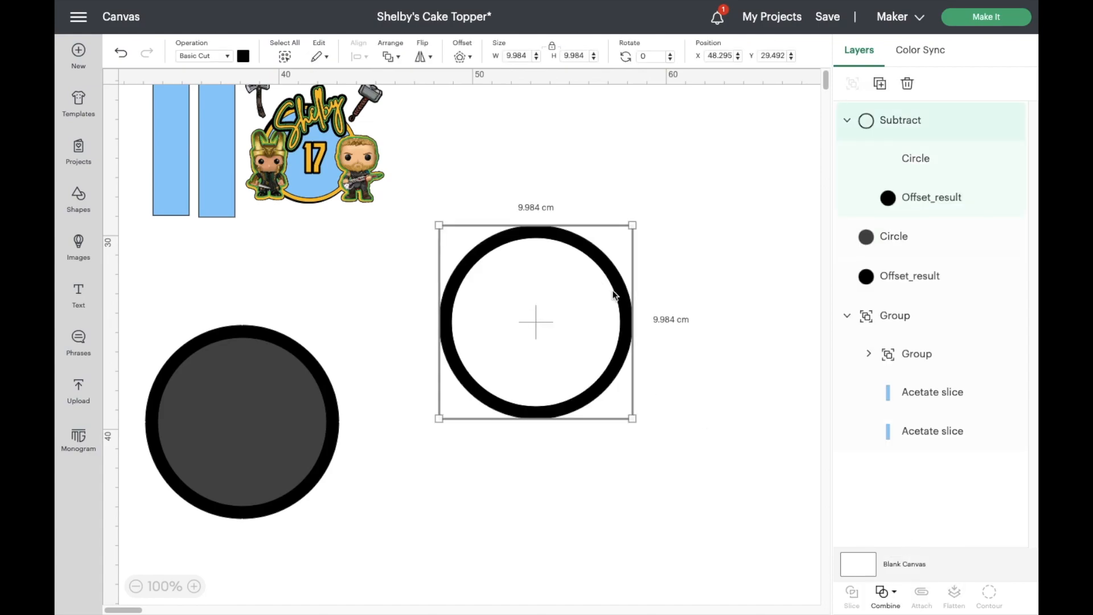
- Move the ring farther from the other shapes, duplicate it and place the copy overlapping the original
{"action": "left_click", "coordinate": [534, 323]}
{"action": "left_click_drag", "start_coordinate": [449, 341], "coordinate": [639, 259]}
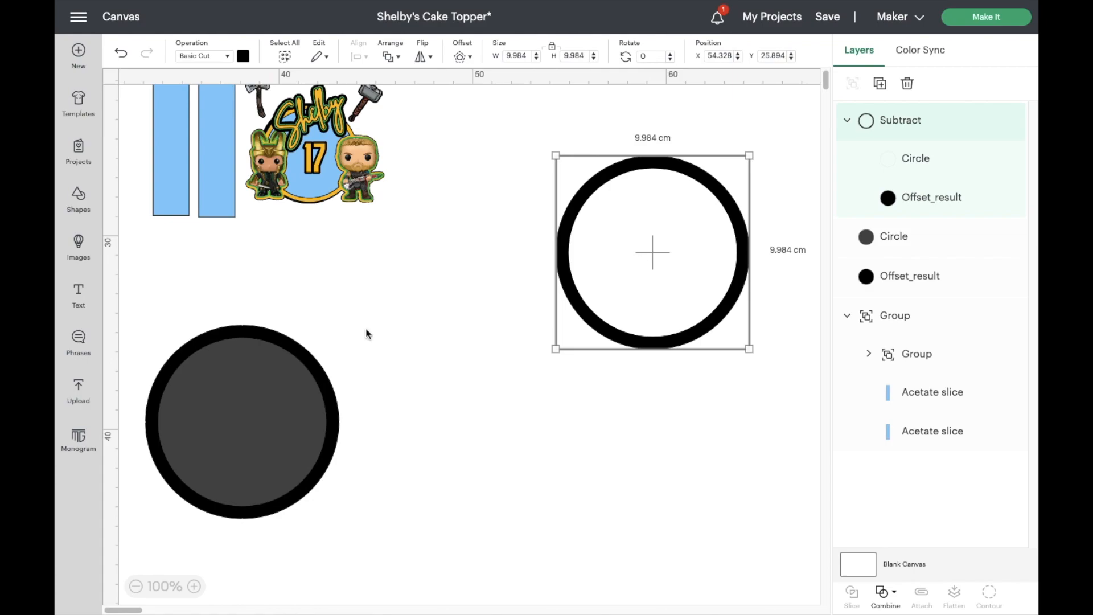
{"action": "left_click", "coordinate": [880, 83]}
{"action": "left_click_drag", "start_coordinate": [384, 235], "coordinate": [746, 256]}
- Recolour both rings light pink and stack one almost exactly over the other
{"action": "left_click", "coordinate": [246, 59]}
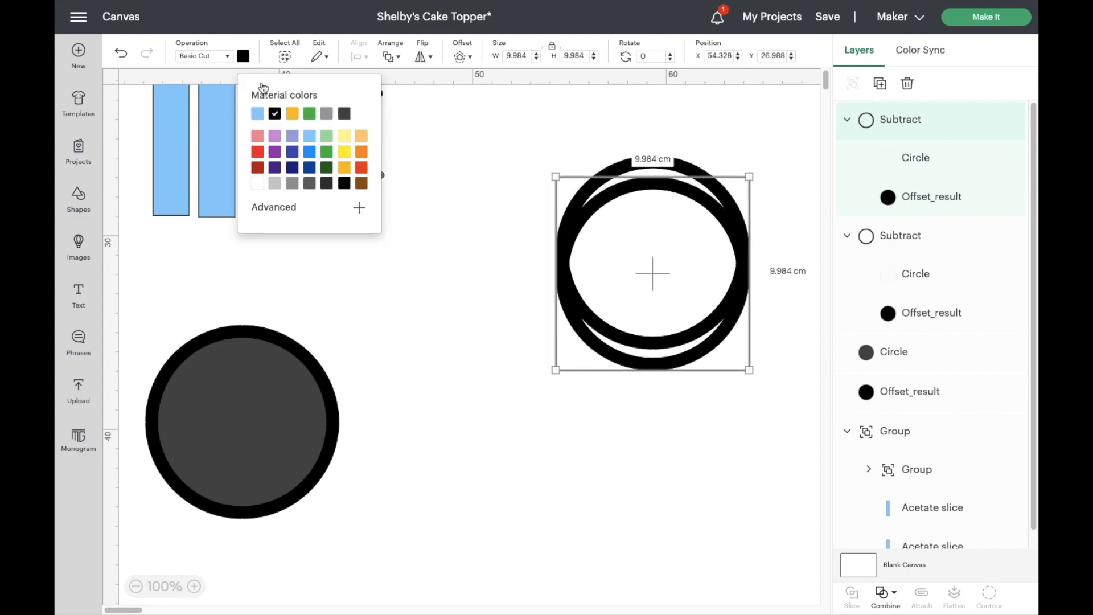
{"action": "left_click", "coordinate": [260, 146]}
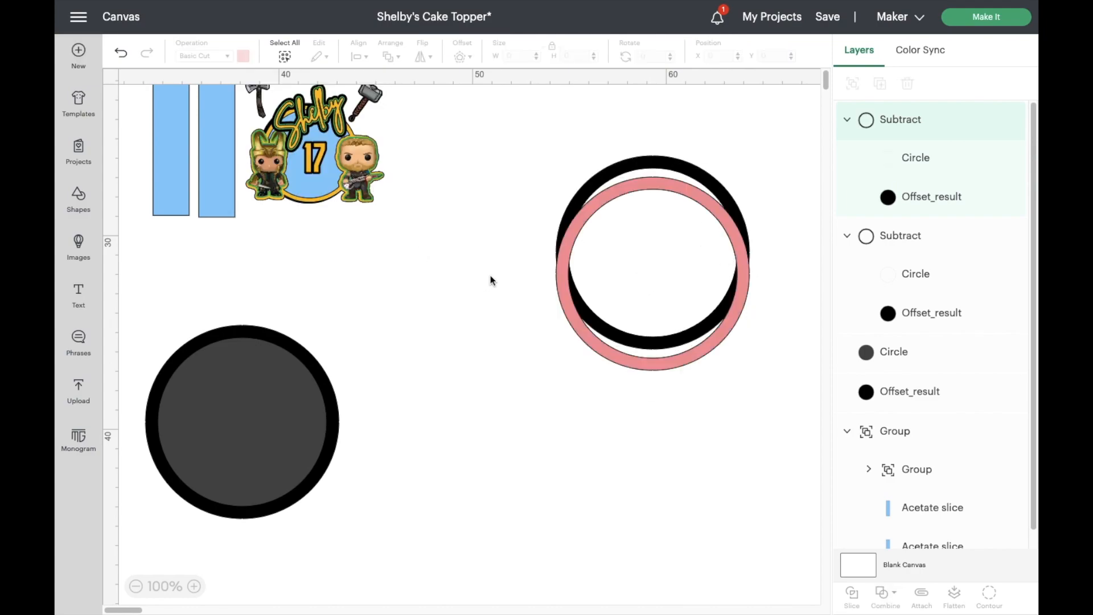
{"action": "left_click", "coordinate": [624, 165]}
{"action": "left_click", "coordinate": [243, 56]}
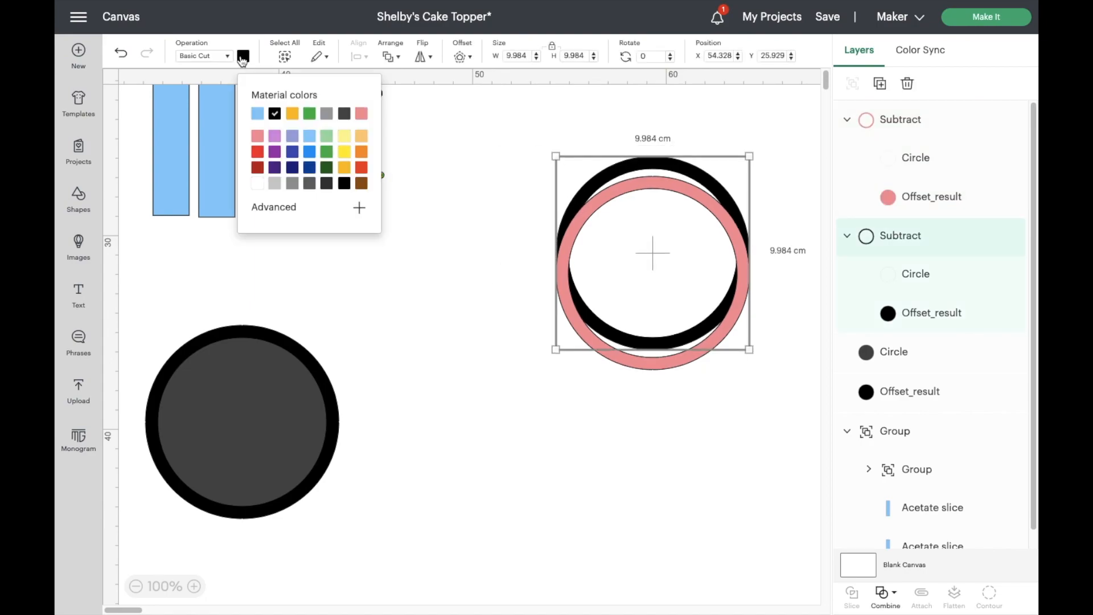
{"action": "left_click", "coordinate": [259, 136]}
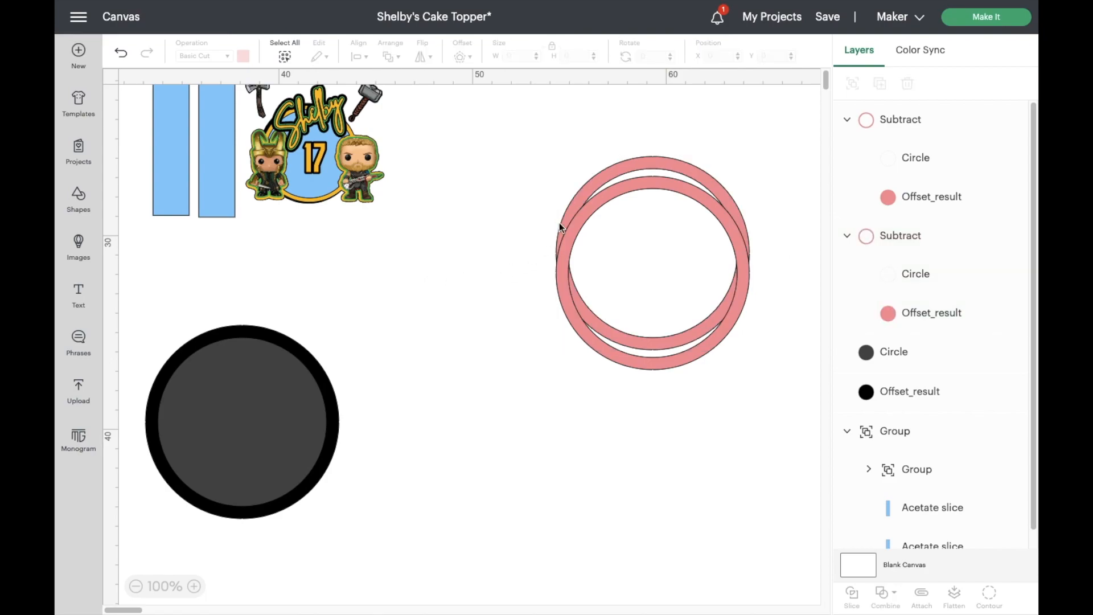
{"action": "left_click_drag", "start_coordinate": [583, 217], "coordinate": [585, 198]}
{"action": "left_click", "coordinate": [307, 296]}
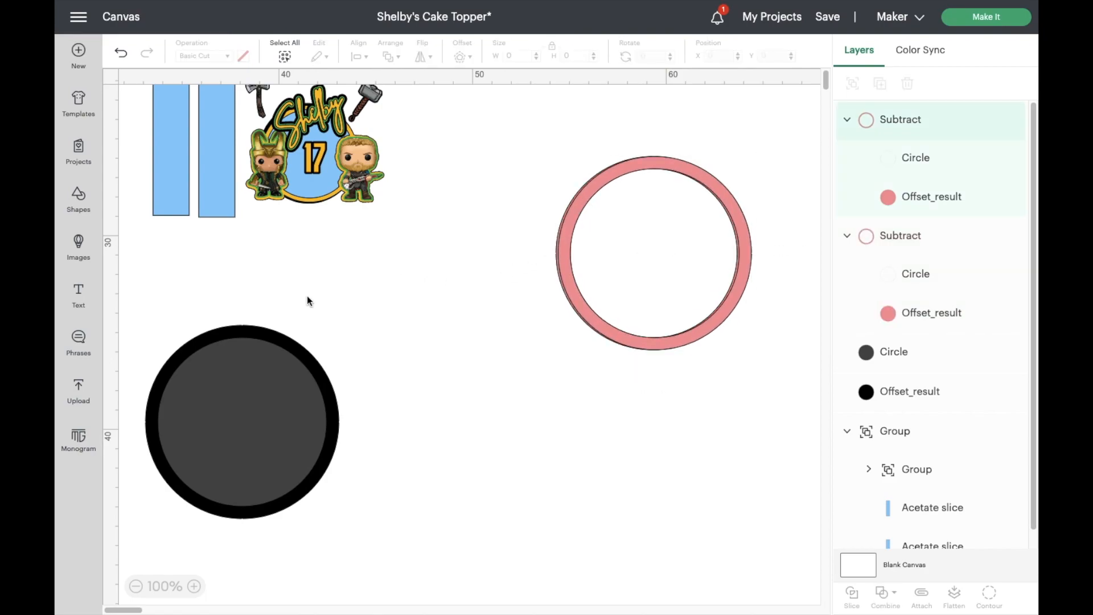
- Delete the dark grey inner circle from the copied pair and duplicate the remaining black offset circle
{"action": "left_click_drag", "start_coordinate": [272, 343], "coordinate": [576, 384]}
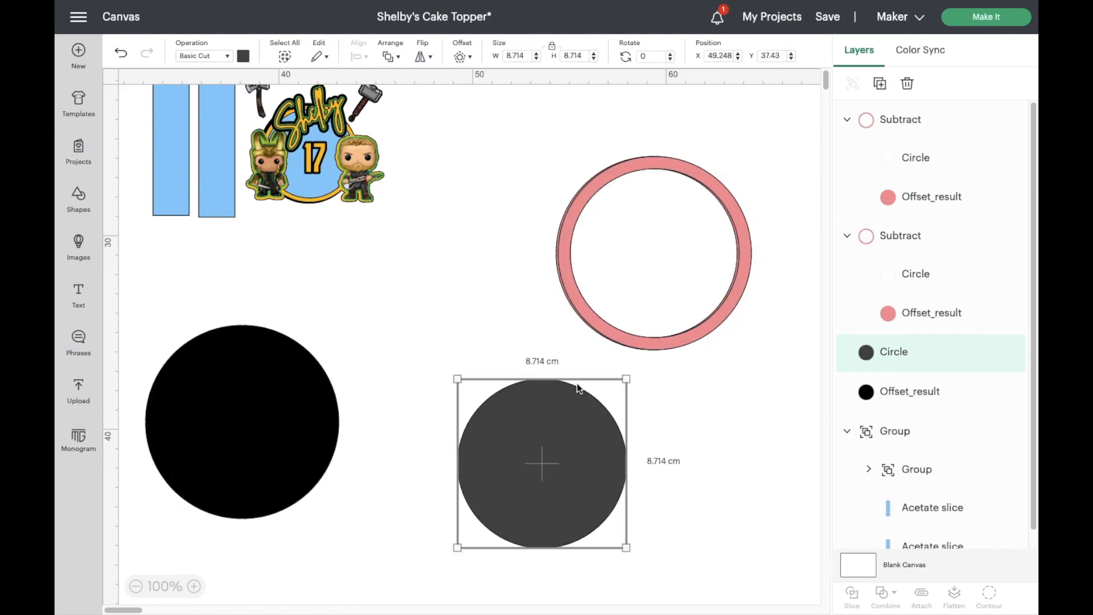
{"action": "key", "text": "Delete"}
{"action": "left_click_drag", "start_coordinate": [271, 429], "coordinate": [402, 421]}
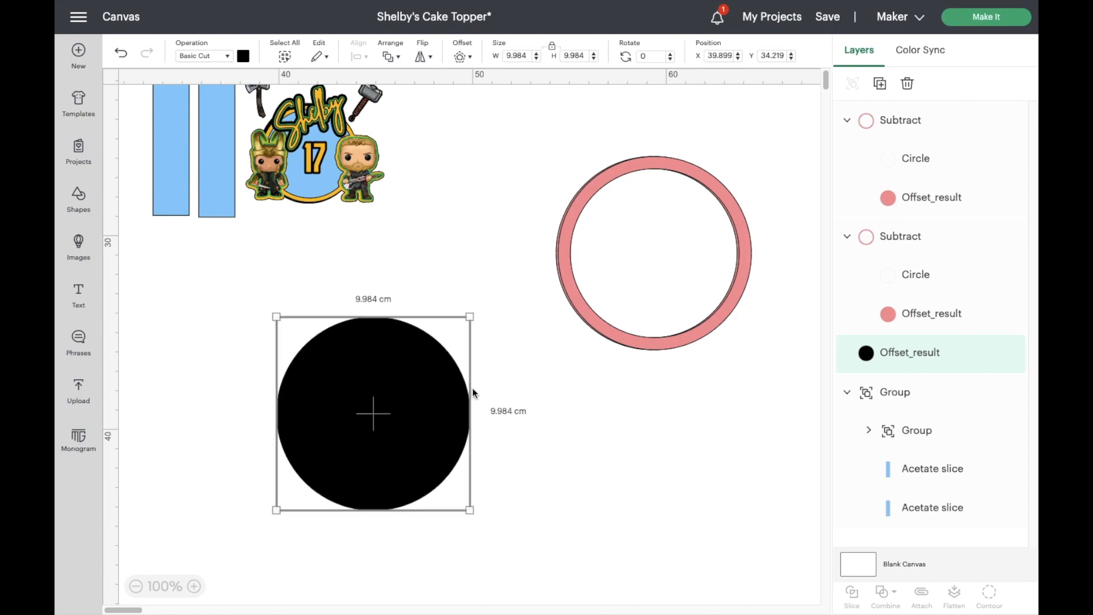
{"action": "left_click", "coordinate": [880, 84]}
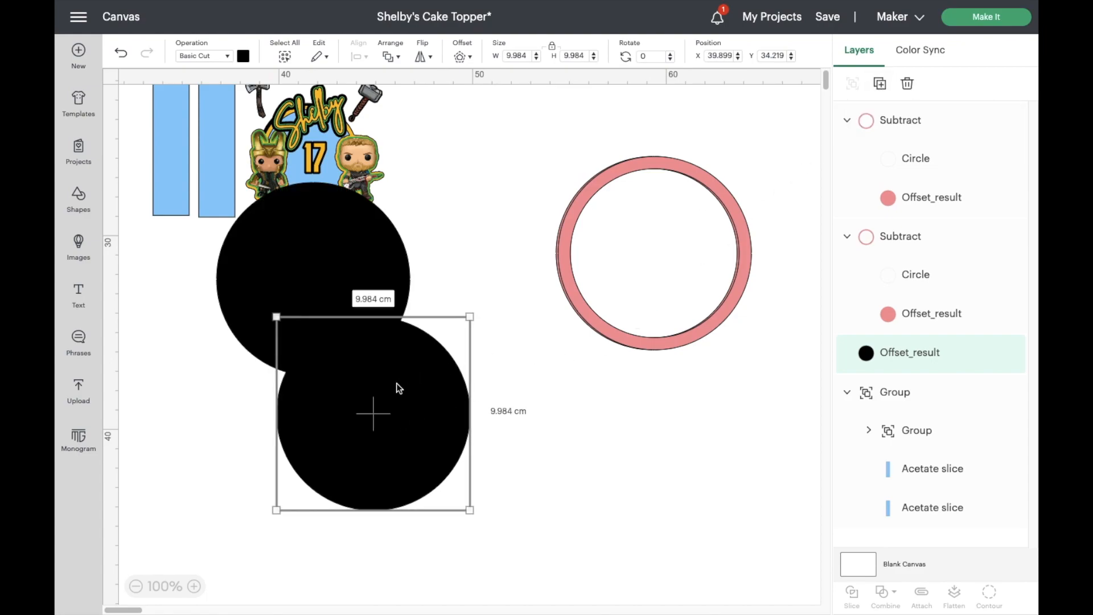
- Move the duplicated black circle clear of the original, recolour it light blue and place it behind the pink rings
{"action": "left_click_drag", "start_coordinate": [359, 402], "coordinate": [693, 441]}
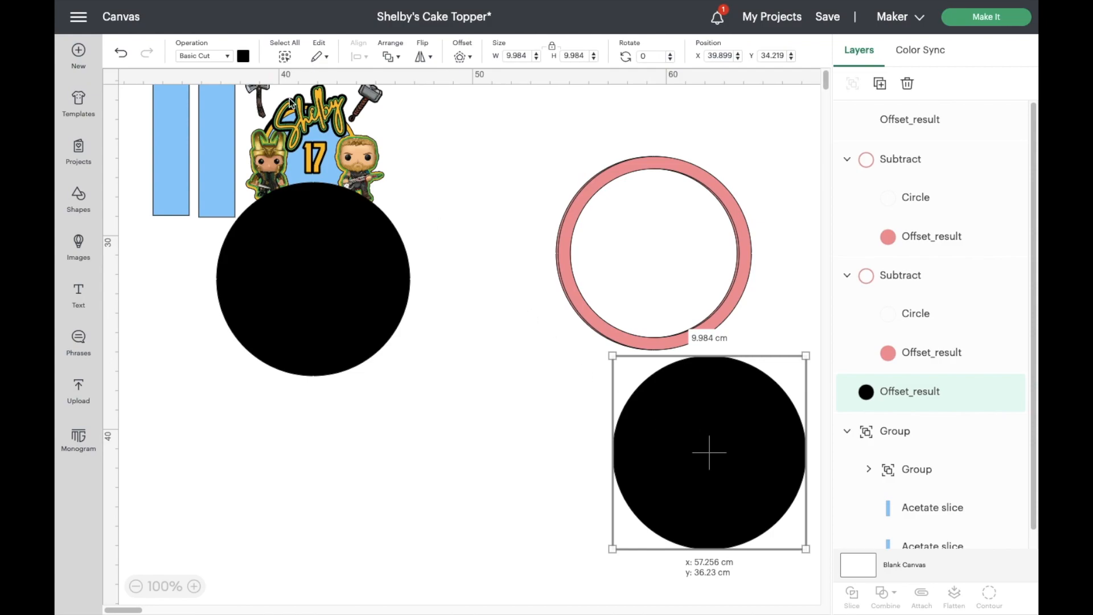
{"action": "left_click", "coordinate": [243, 55]}
{"action": "left_click", "coordinate": [258, 113]}
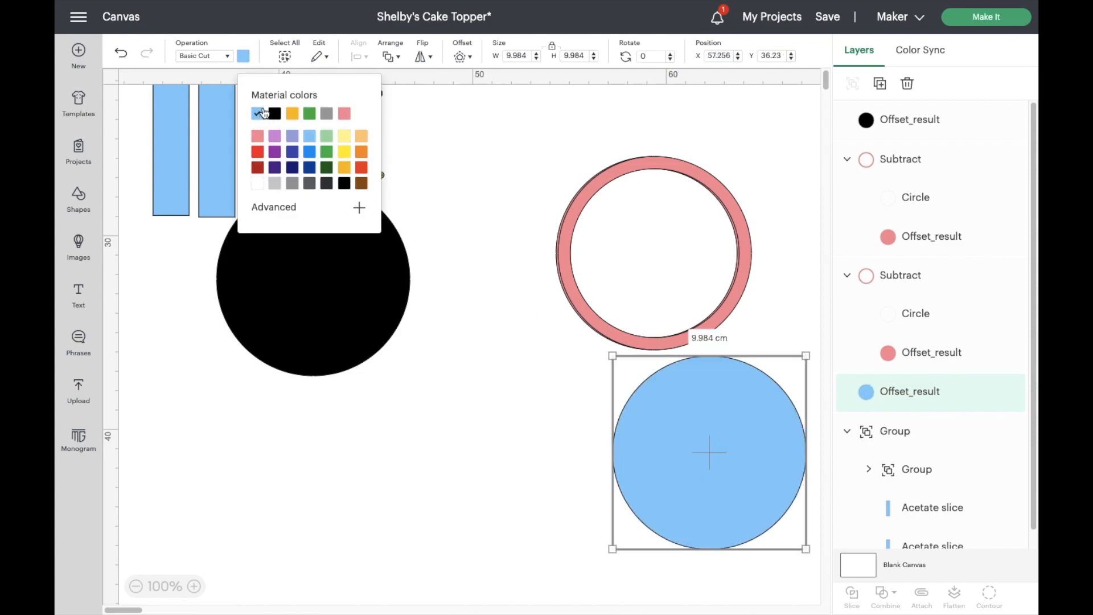
{"action": "left_click_drag", "start_coordinate": [708, 452], "coordinate": [651, 248]}
- Send the remaining black circle to the back and align it behind the blue circle and pink rings
{"action": "left_click", "coordinate": [347, 316]}
{"action": "left_click_drag", "start_coordinate": [349, 315], "coordinate": [488, 359]}
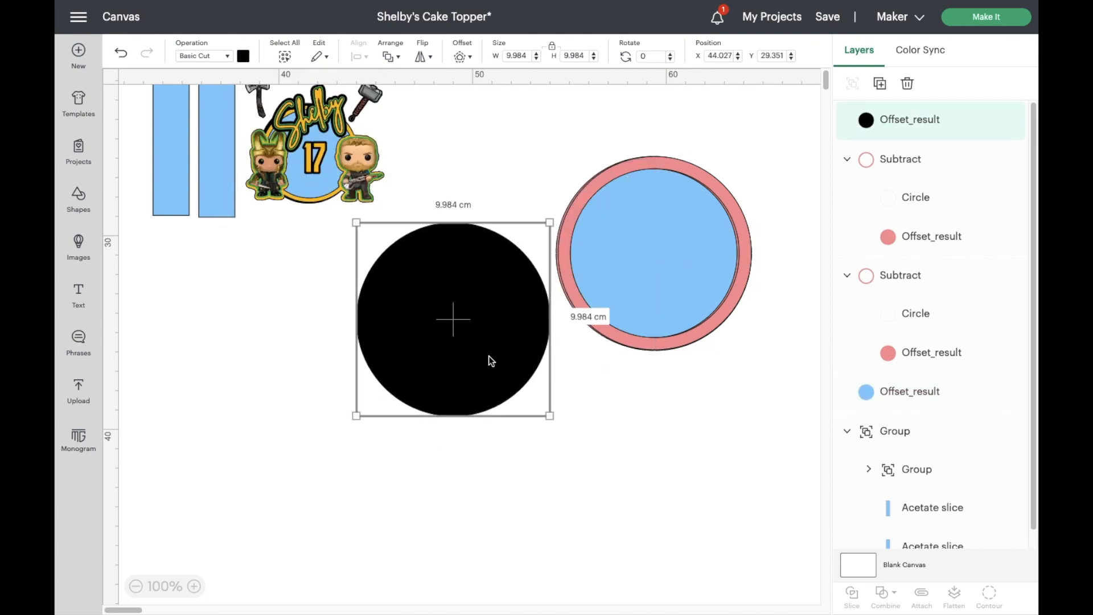
{"action": "right_click", "coordinate": [488, 358]}
{"action": "left_click", "coordinate": [532, 386]}
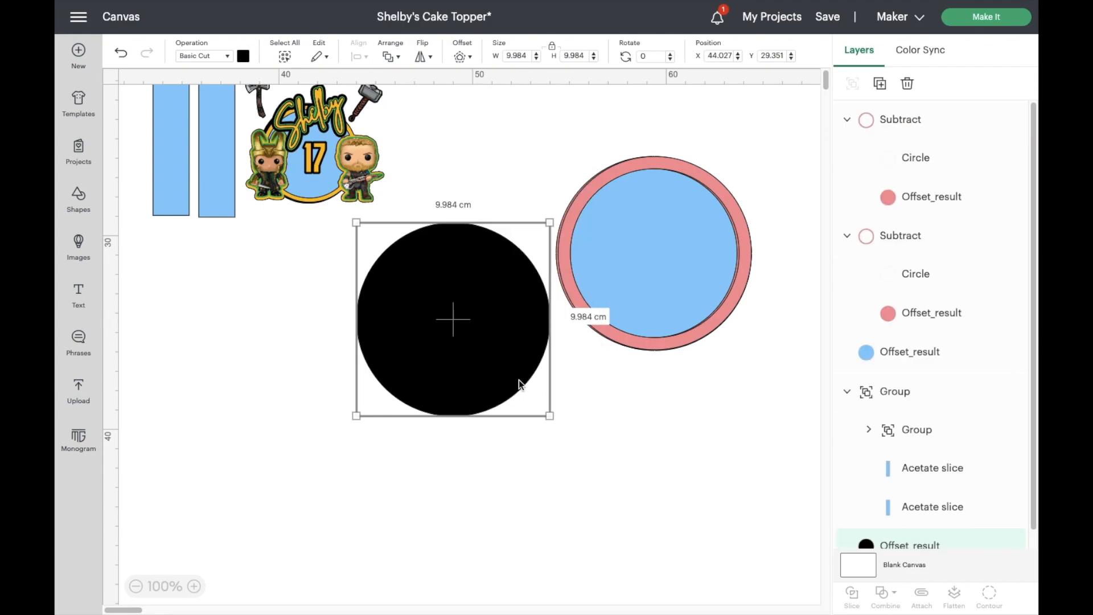
{"action": "left_click_drag", "start_coordinate": [554, 315], "coordinate": [675, 298]}
{"action": "left_click", "coordinate": [518, 411]}
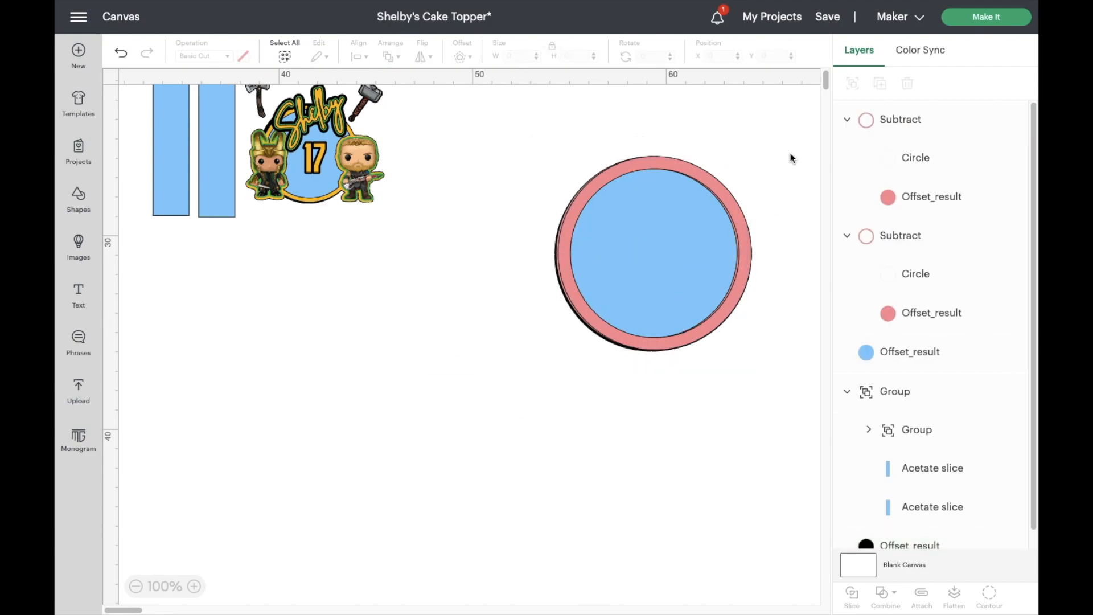
{"action": "left_click", "coordinate": [891, 122]}
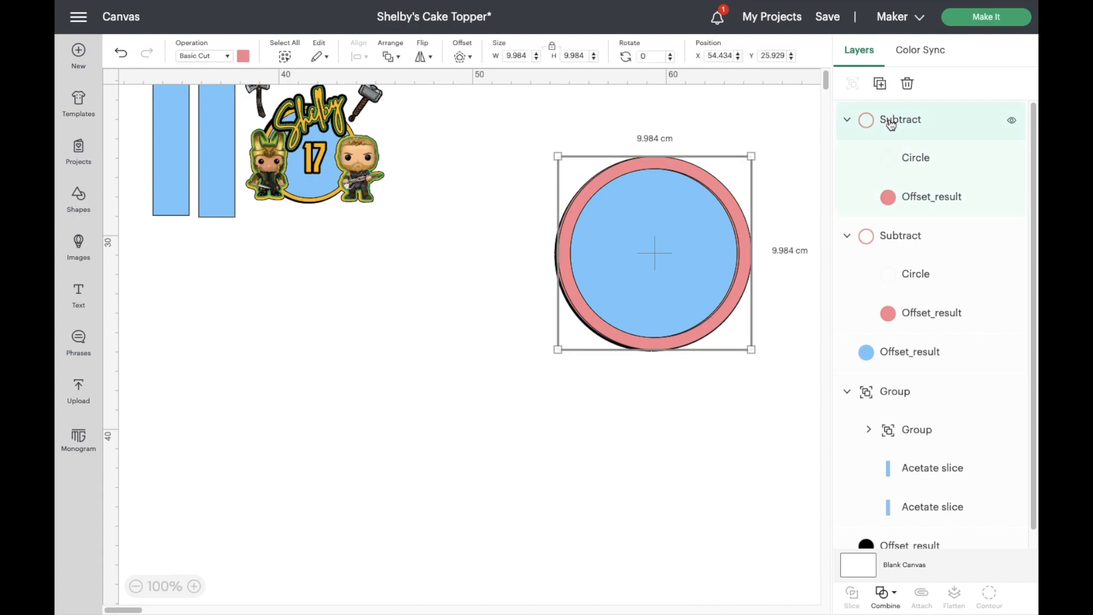
{"action": "left_click", "coordinate": [880, 83]}
{"action": "left_click_drag", "start_coordinate": [388, 385], "coordinate": [445, 453]}
{"action": "key", "text": "Delete"}
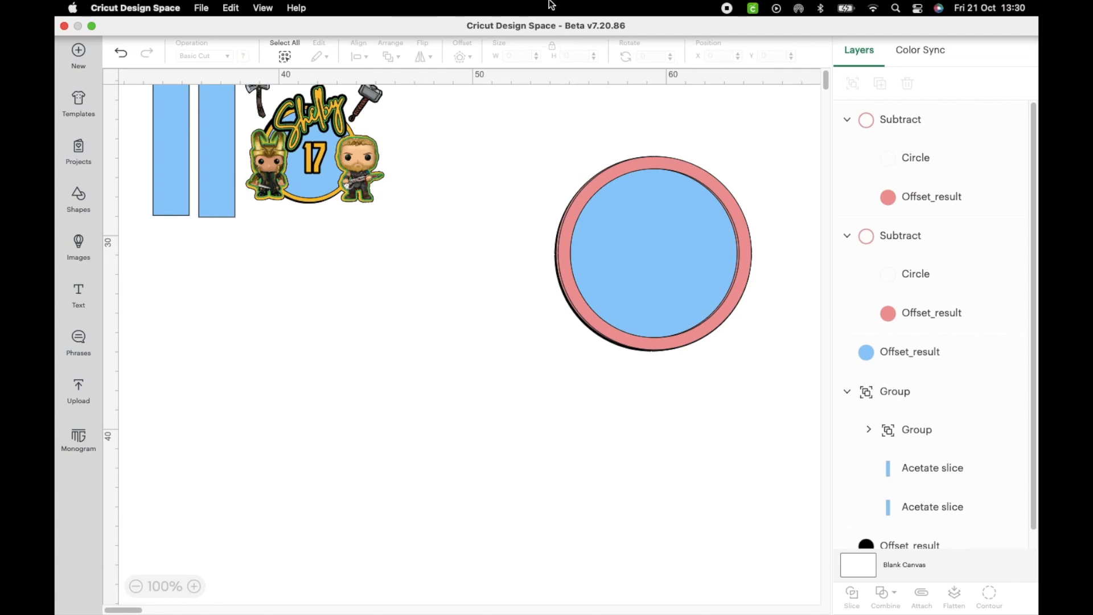
- Duplicate the top pink ring, move the copy to empty canvas and recolour it golden yellow
{"action": "left_click", "coordinate": [877, 121]}
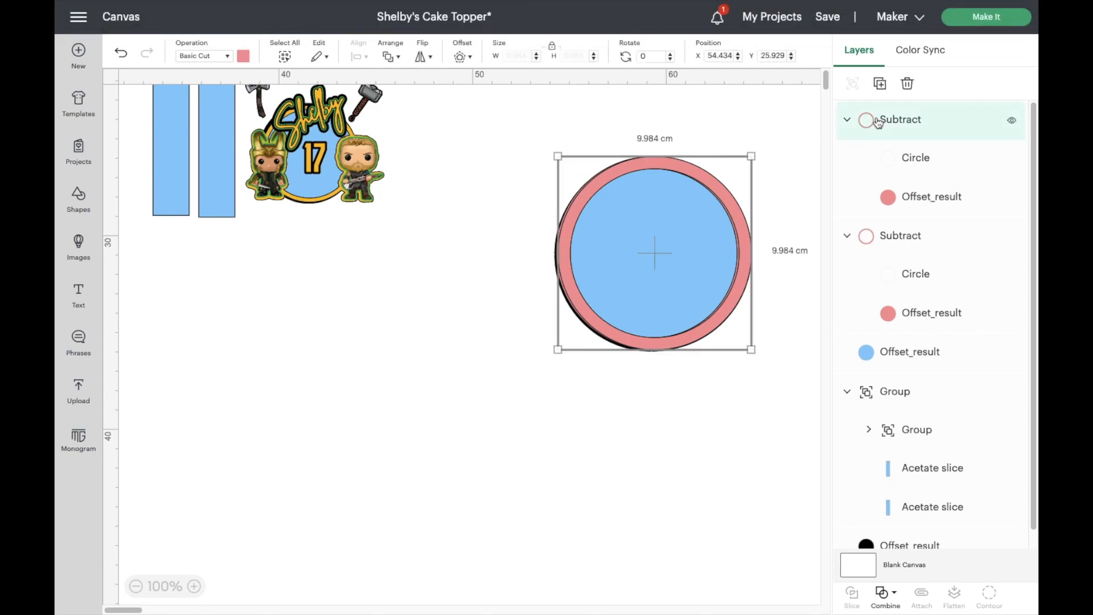
{"action": "left_click", "coordinate": [881, 84]}
{"action": "left_click_drag", "start_coordinate": [394, 248], "coordinate": [407, 288]}
{"action": "left_click", "coordinate": [247, 57]}
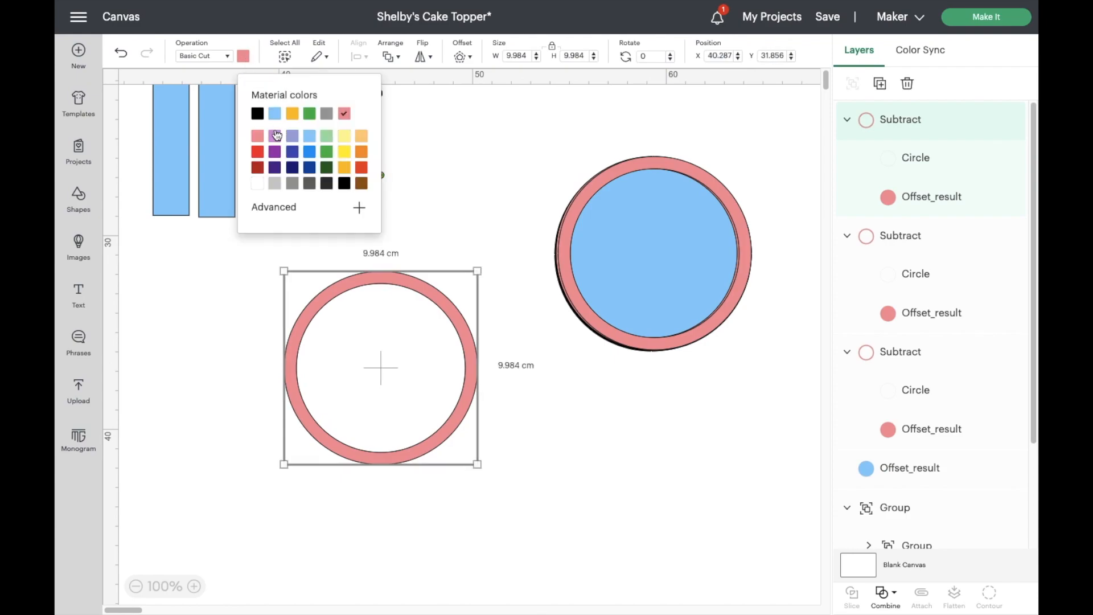
{"action": "left_click", "coordinate": [290, 114]}
- Place the golden yellow ring on top of the stacked pink, blue and black layers
{"action": "left_click", "coordinate": [388, 286]}
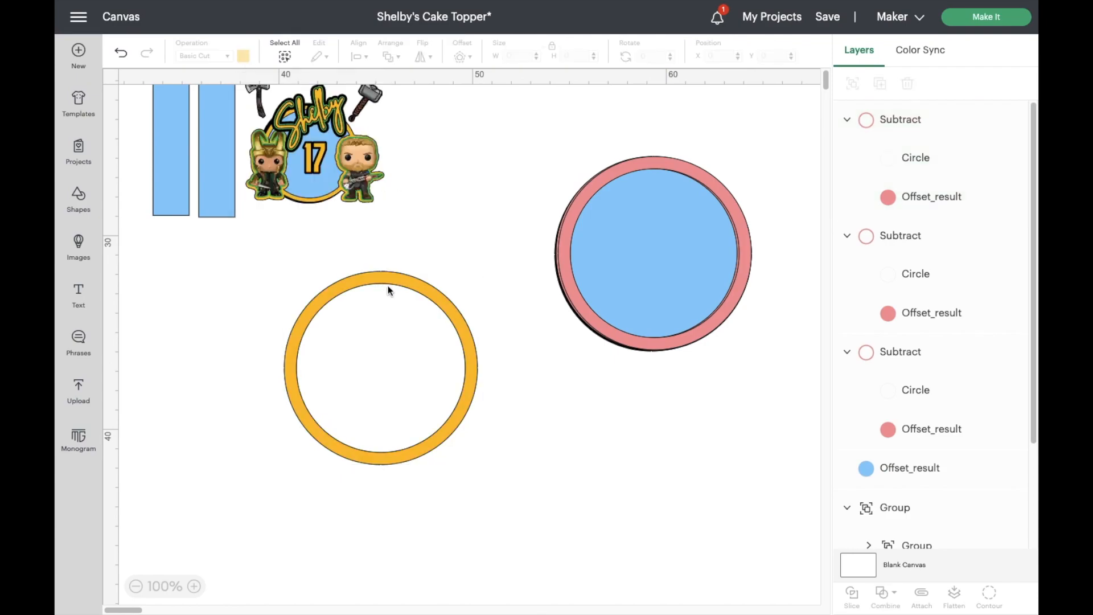
{"action": "left_click", "coordinate": [375, 279]}
{"action": "left_click_drag", "start_coordinate": [374, 279], "coordinate": [645, 166]}
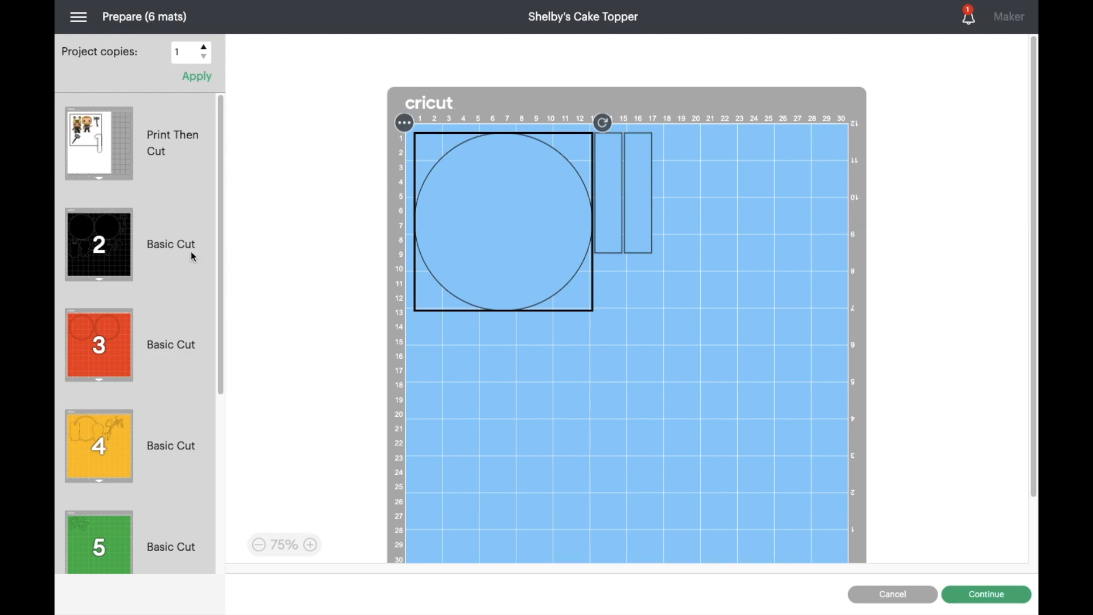
- Review the pieces laid out on each mat, from the Print Then Cut mat through mat 6
{"action": "left_click", "coordinate": [160, 152]}
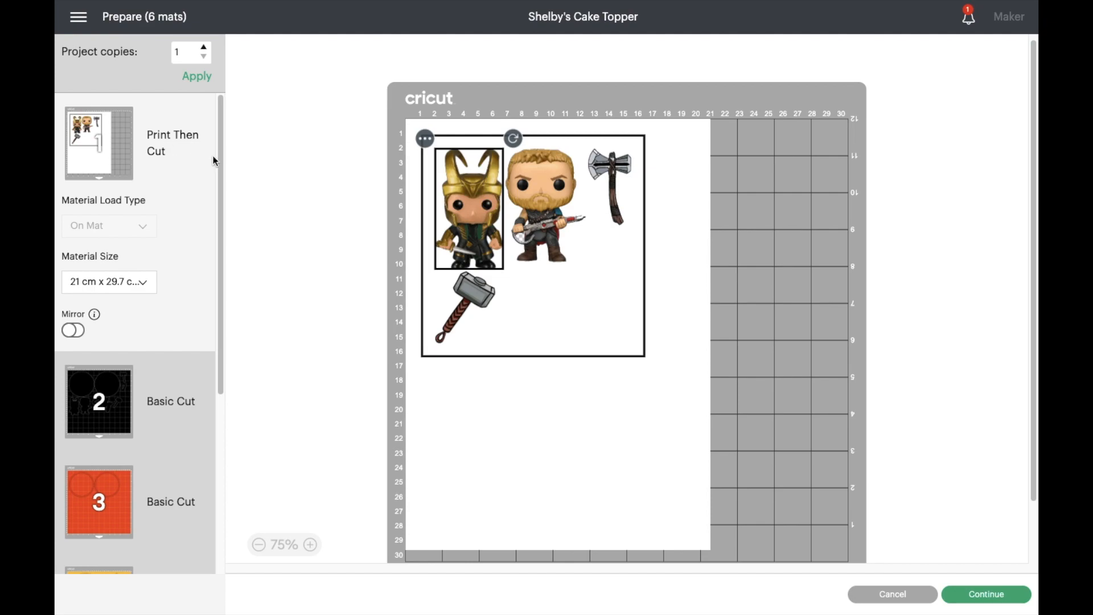
{"action": "left_click", "coordinate": [187, 377]}
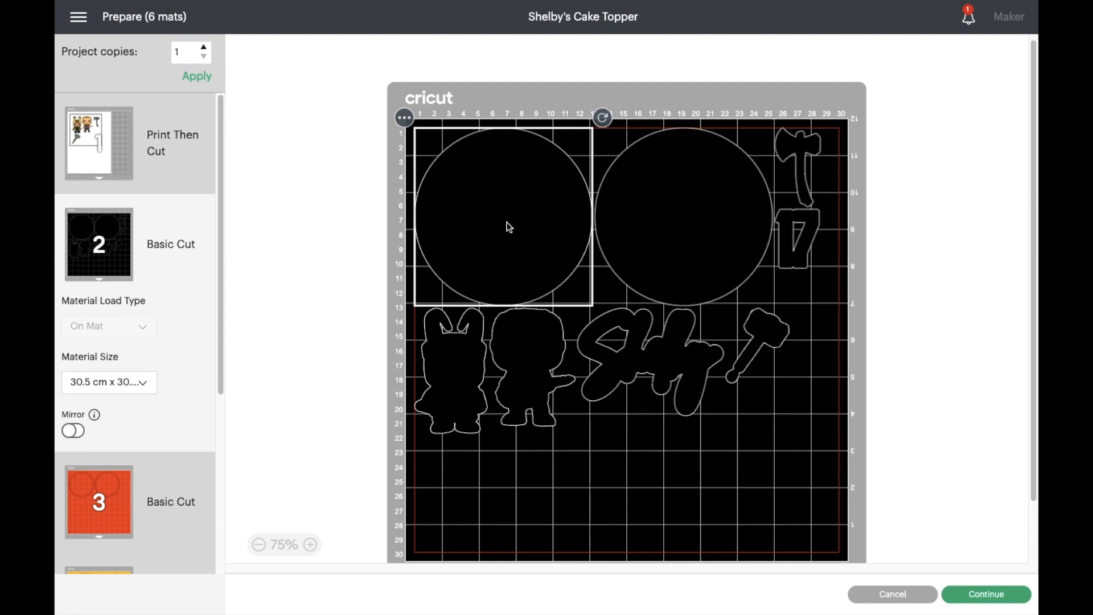
{"action": "scroll", "coordinate": [201, 451], "scroll_direction": "down", "scroll_amount": 1}
{"action": "left_click", "coordinate": [200, 451]}
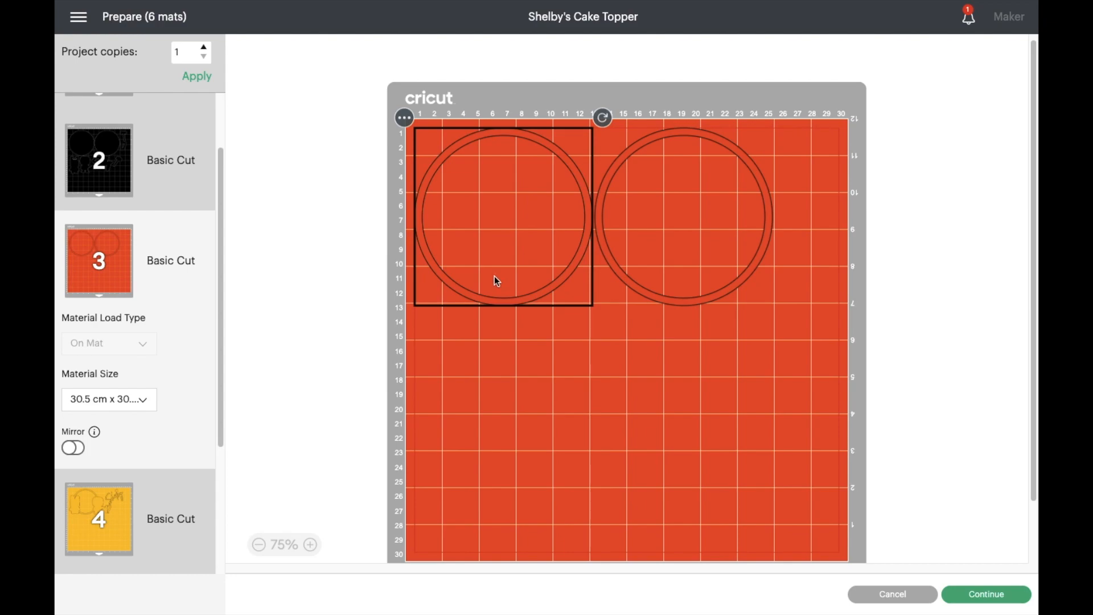
{"action": "scroll", "coordinate": [165, 449], "scroll_direction": "down", "scroll_amount": 3}
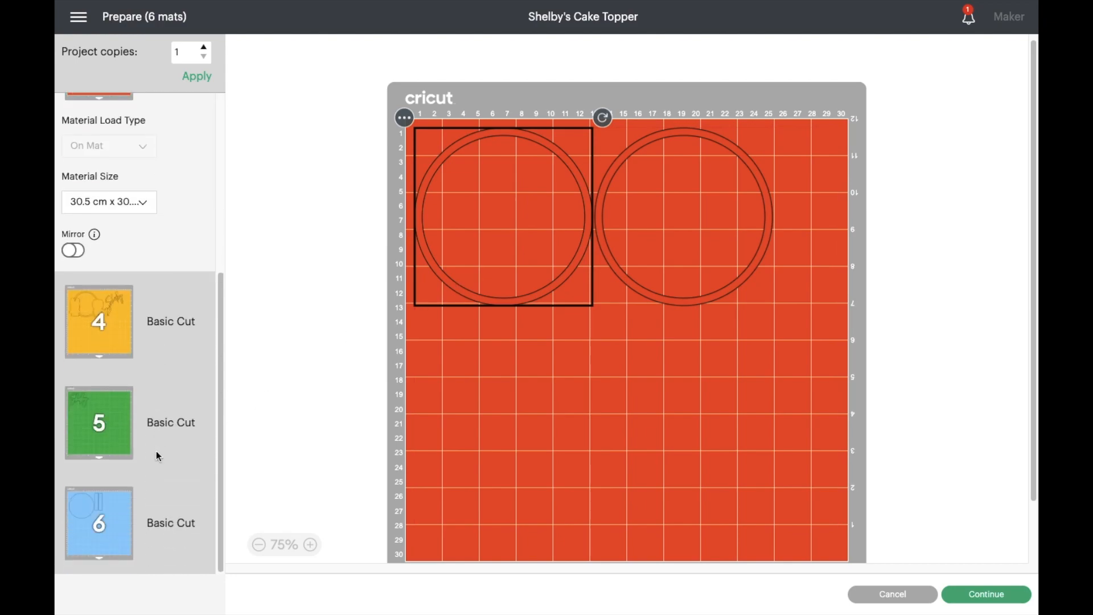
{"action": "left_click", "coordinate": [120, 310]}
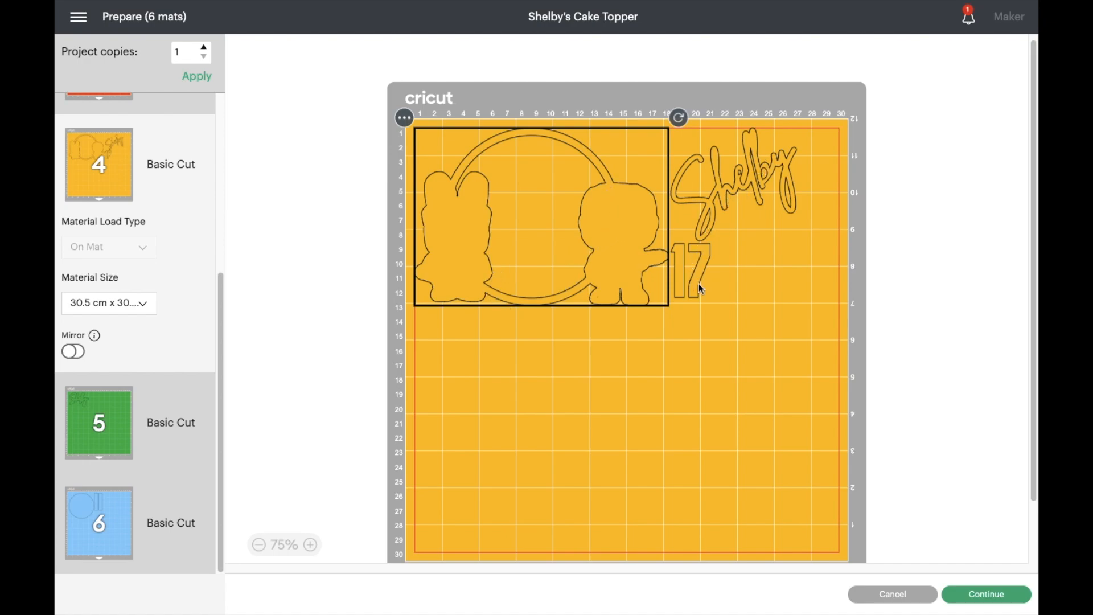
{"action": "left_click", "coordinate": [121, 429]}
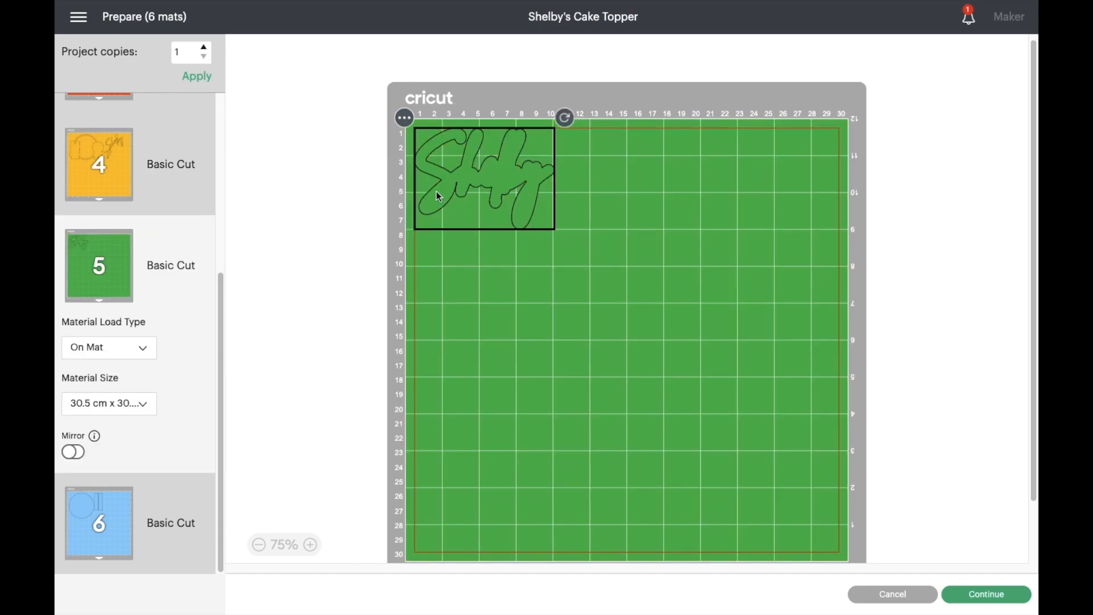
{"action": "left_click", "coordinate": [96, 510]}
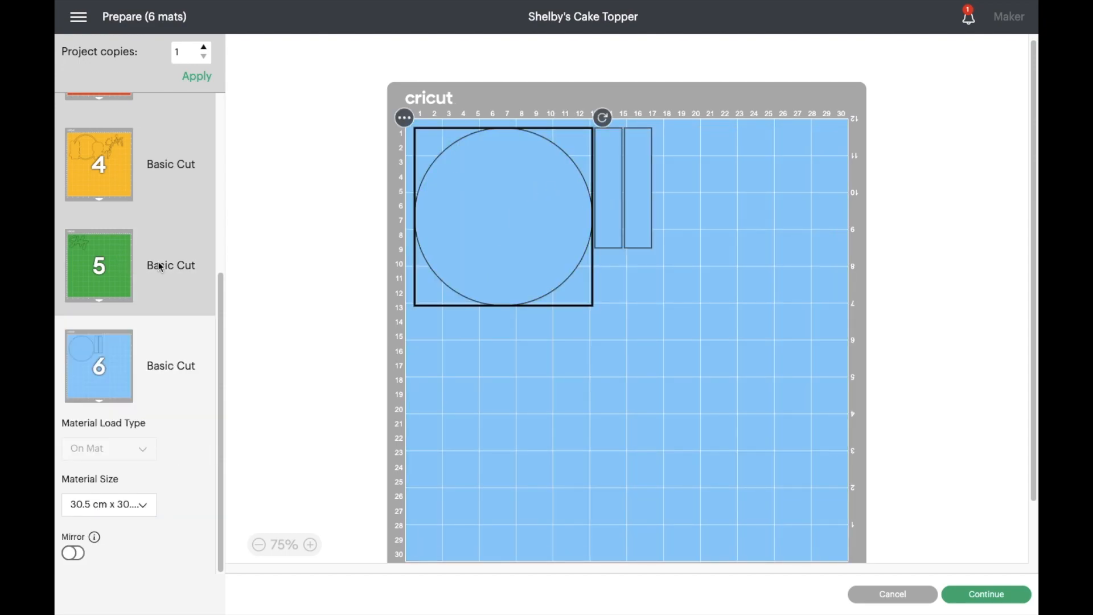
- On the Print Then Cut mat, move the hammer image up beside the axe so the printed images sit in one row
{"action": "left_click_drag", "start_coordinate": [219, 303], "coordinate": [217, 104]}
{"action": "left_click", "coordinate": [128, 131]}
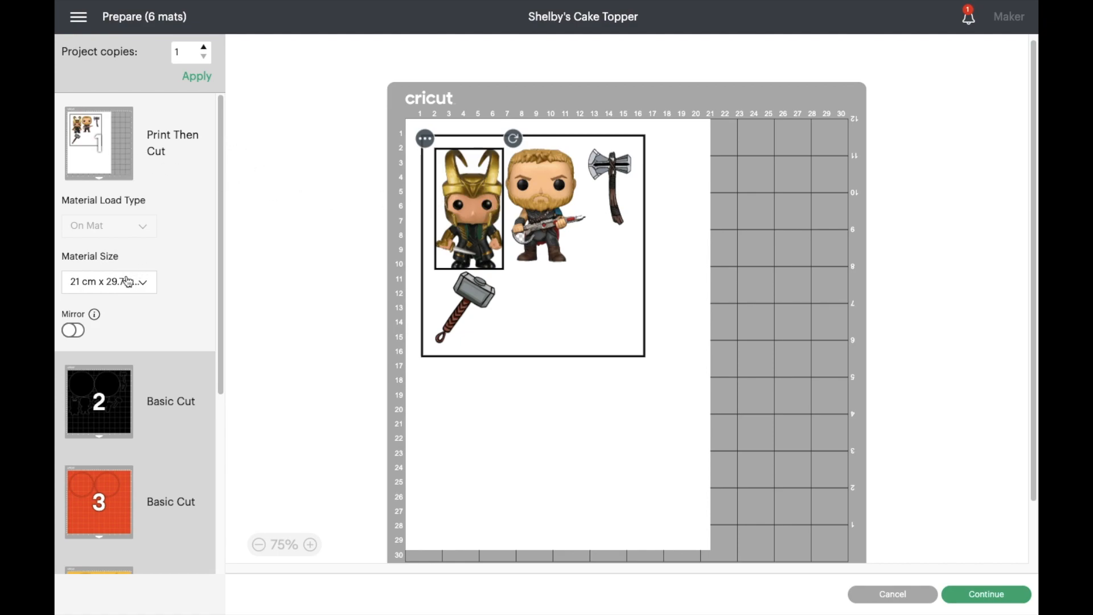
{"action": "left_click_drag", "start_coordinate": [465, 297], "coordinate": [645, 264]}
{"action": "left_click_drag", "start_coordinate": [678, 156], "coordinate": [661, 222]}
{"action": "left_click", "coordinate": [659, 175]}
{"action": "left_click_drag", "start_coordinate": [657, 213], "coordinate": [652, 217]}
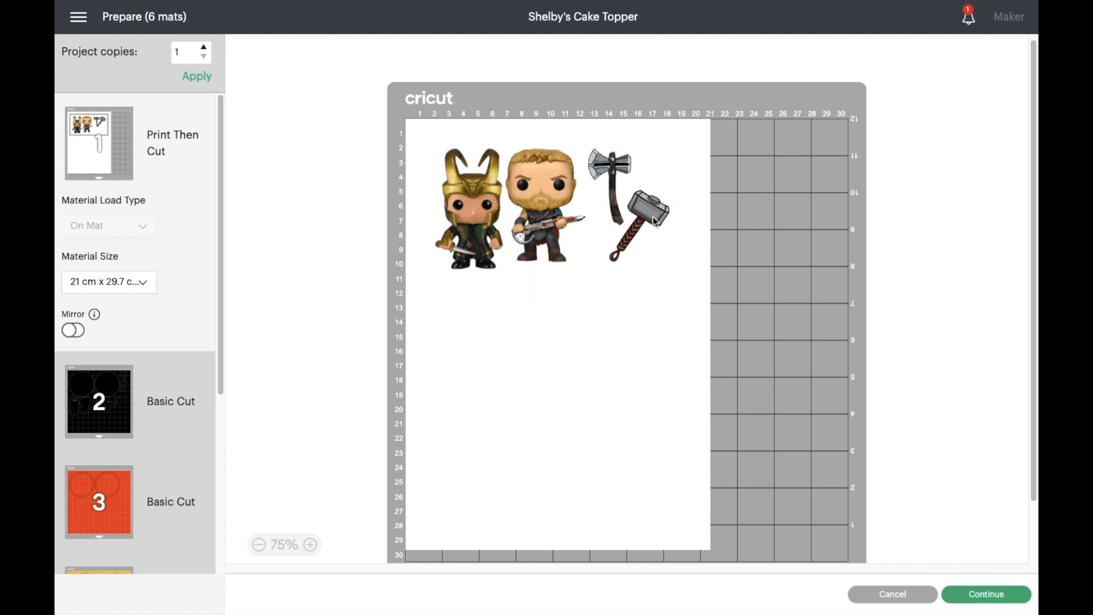
{"action": "left_click", "coordinate": [594, 343]}
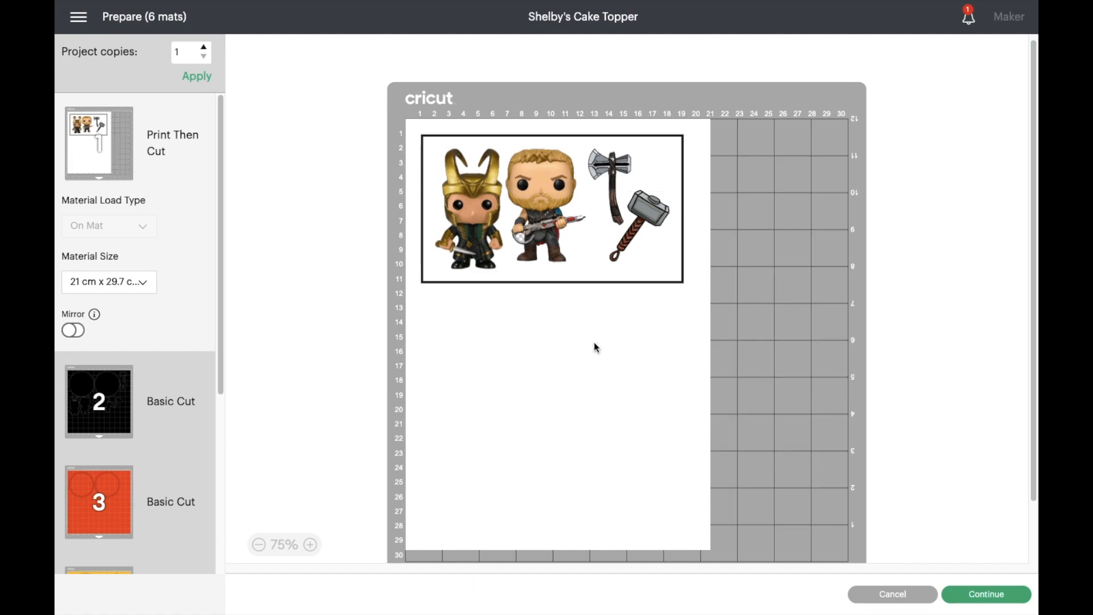
- Check the Print Then Cut mat's material sizes and set mat 2 (black) to 21 cm x 29.7 cm (A4)
{"action": "left_click", "coordinate": [143, 283]}
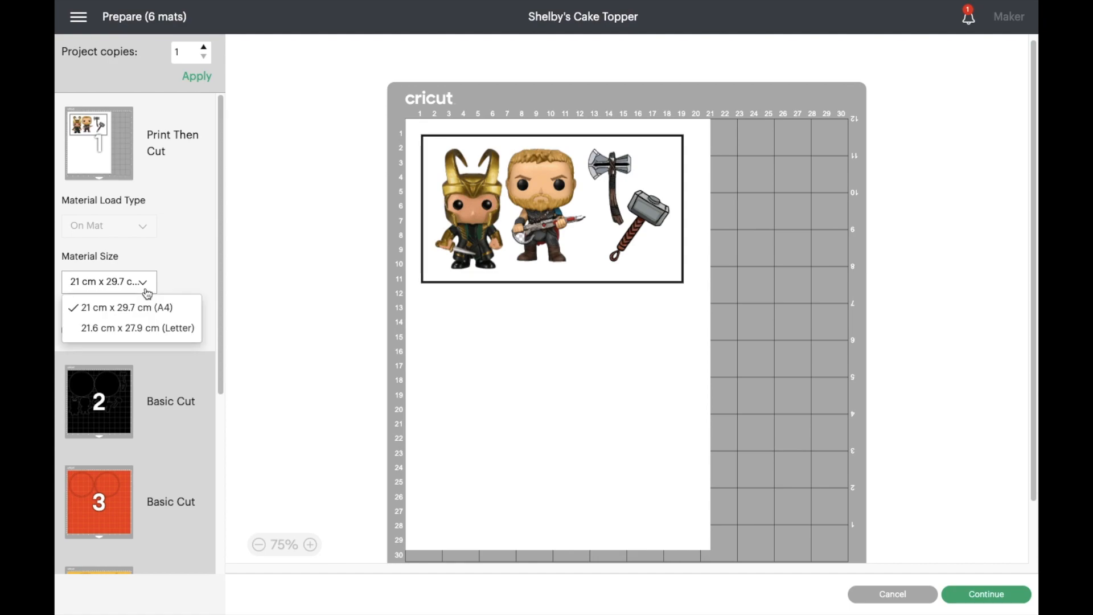
{"action": "left_click", "coordinate": [172, 274]}
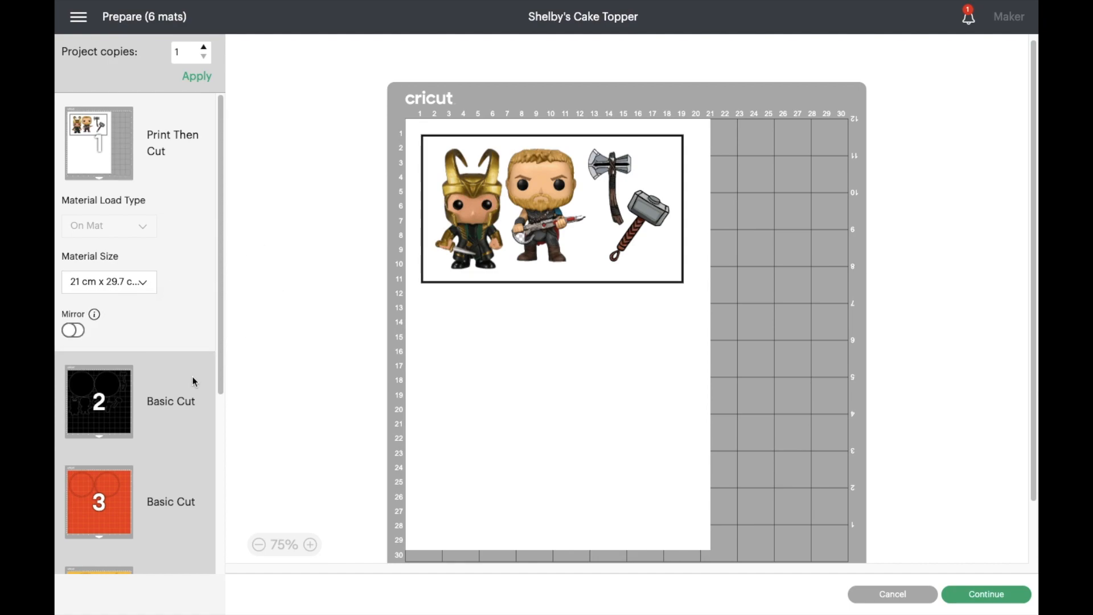
{"action": "left_click", "coordinate": [156, 393]}
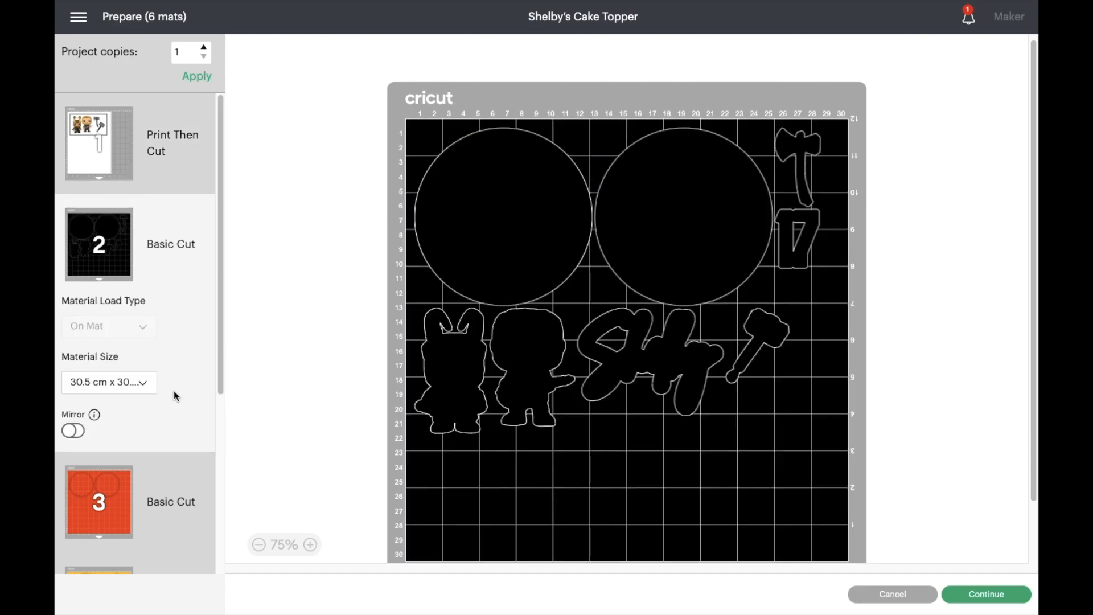
{"action": "left_click", "coordinate": [144, 385]}
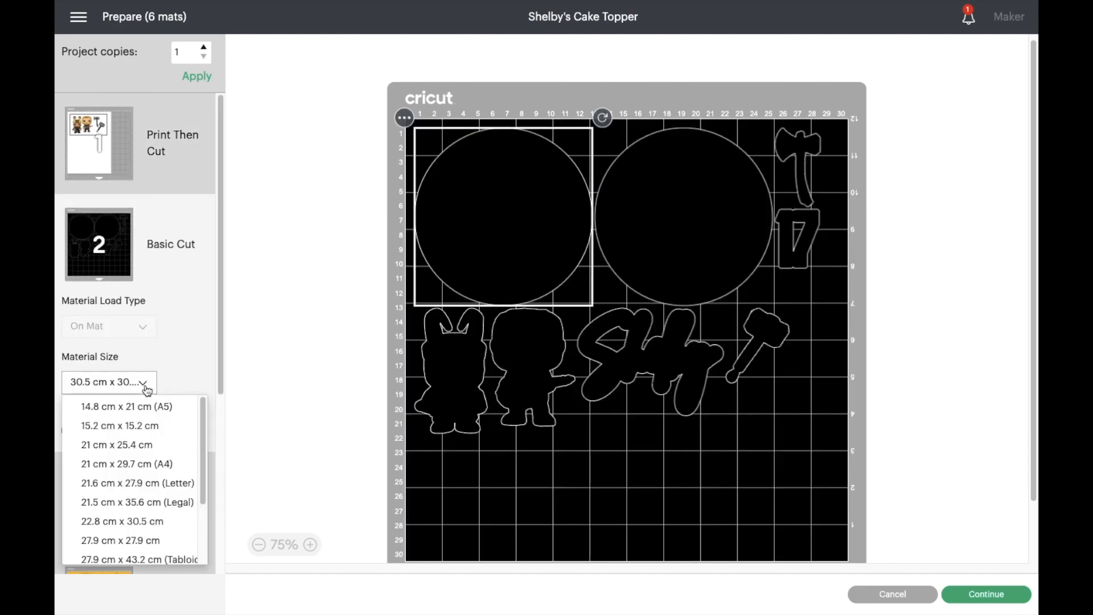
{"action": "left_click", "coordinate": [135, 464]}
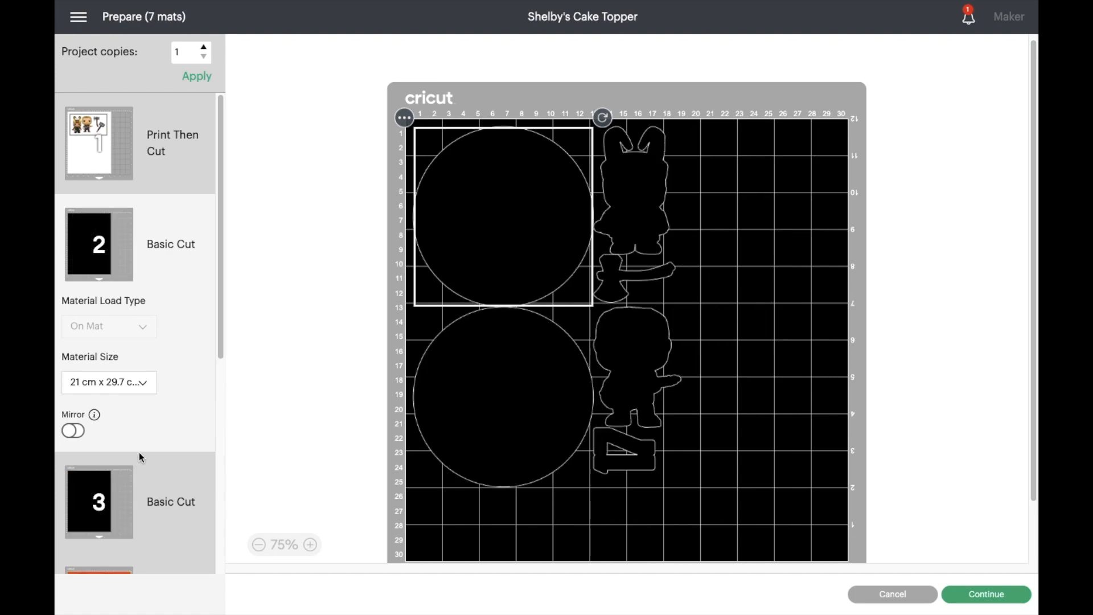
- Review how the pieces are arranged on the second black mat and the red, yellow, green and blue mats
{"action": "scroll", "coordinate": [148, 438], "scroll_direction": "down", "scroll_amount": 1}
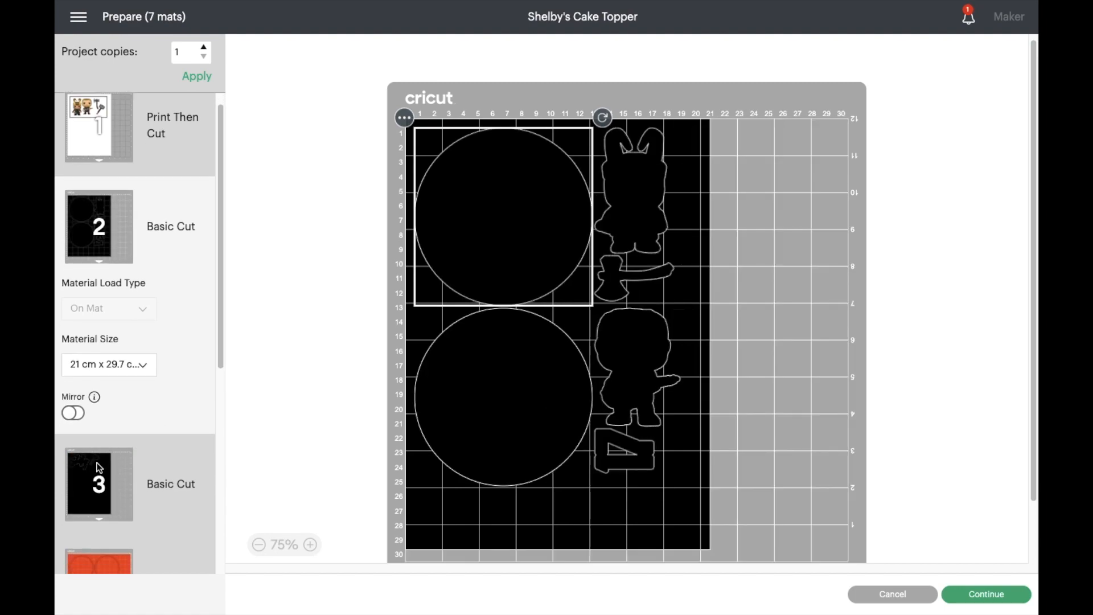
{"action": "left_click", "coordinate": [99, 467]}
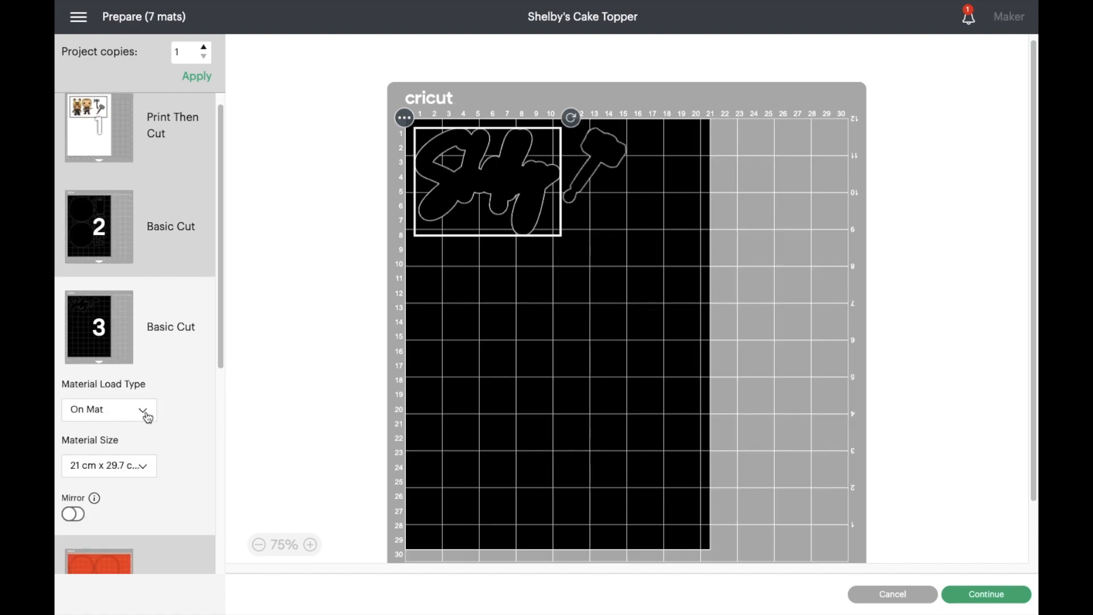
{"action": "scroll", "coordinate": [149, 422], "scroll_direction": "down", "scroll_amount": 5}
{"action": "left_click", "coordinate": [128, 392]}
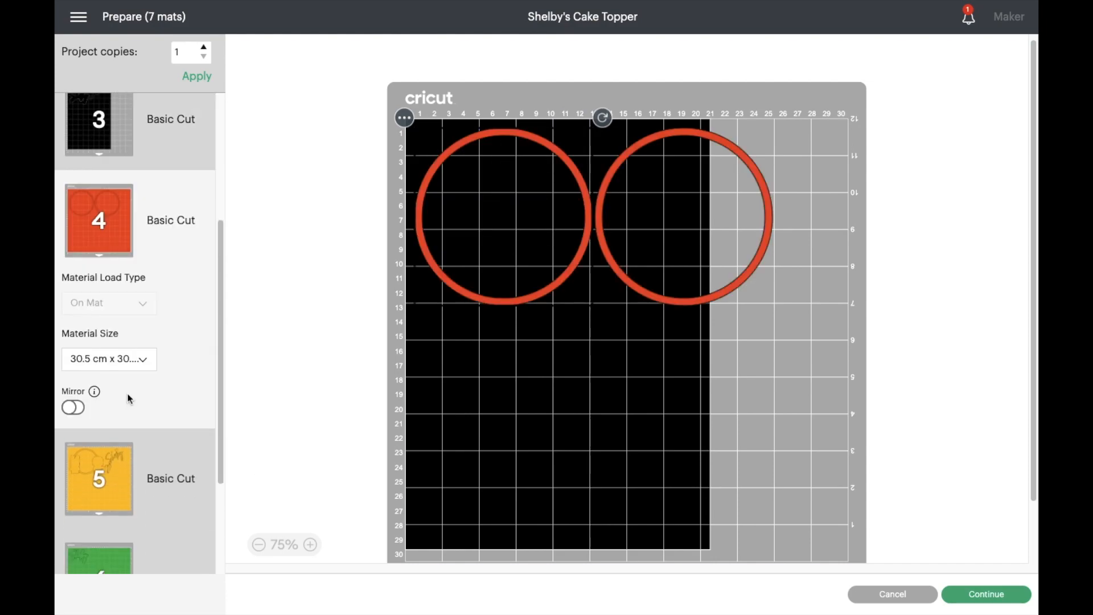
{"action": "scroll", "coordinate": [176, 374], "scroll_direction": "down", "scroll_amount": 3}
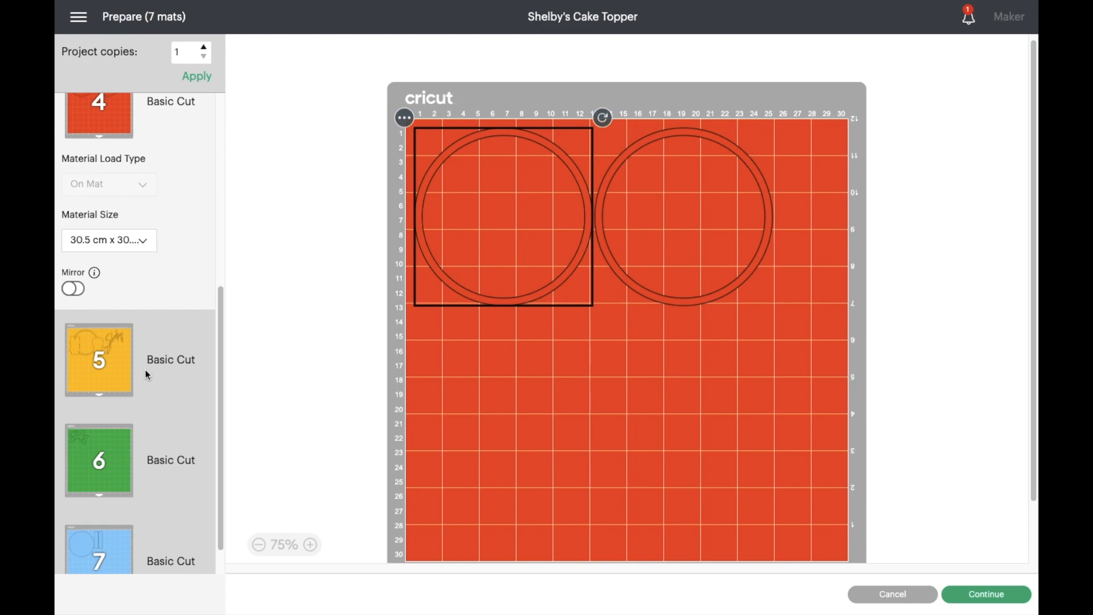
{"action": "left_click", "coordinate": [124, 370]}
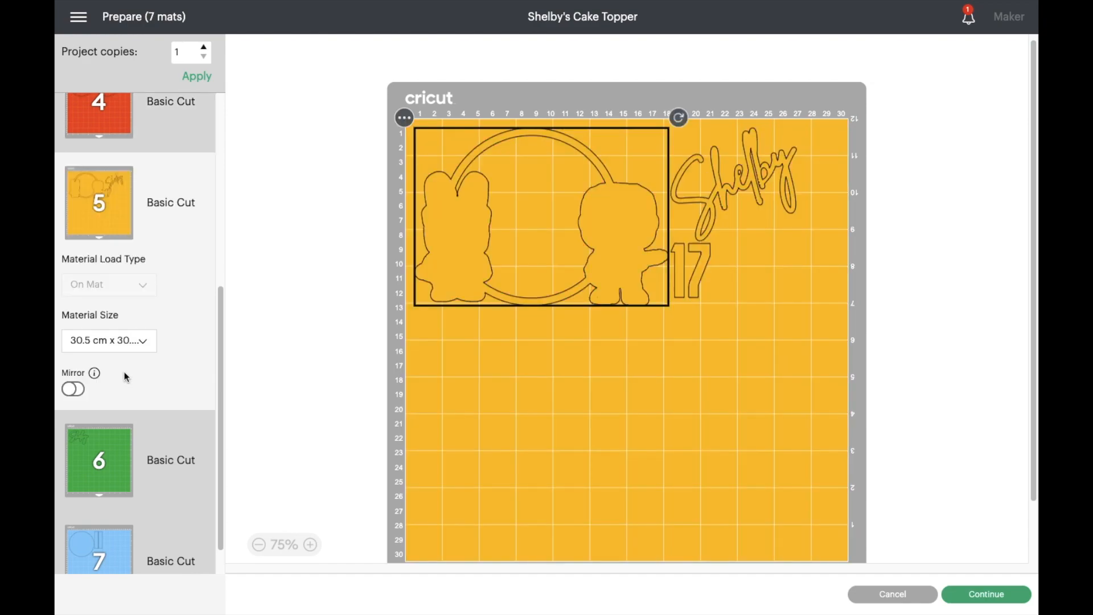
{"action": "scroll", "coordinate": [153, 382], "scroll_direction": "down", "scroll_amount": 1}
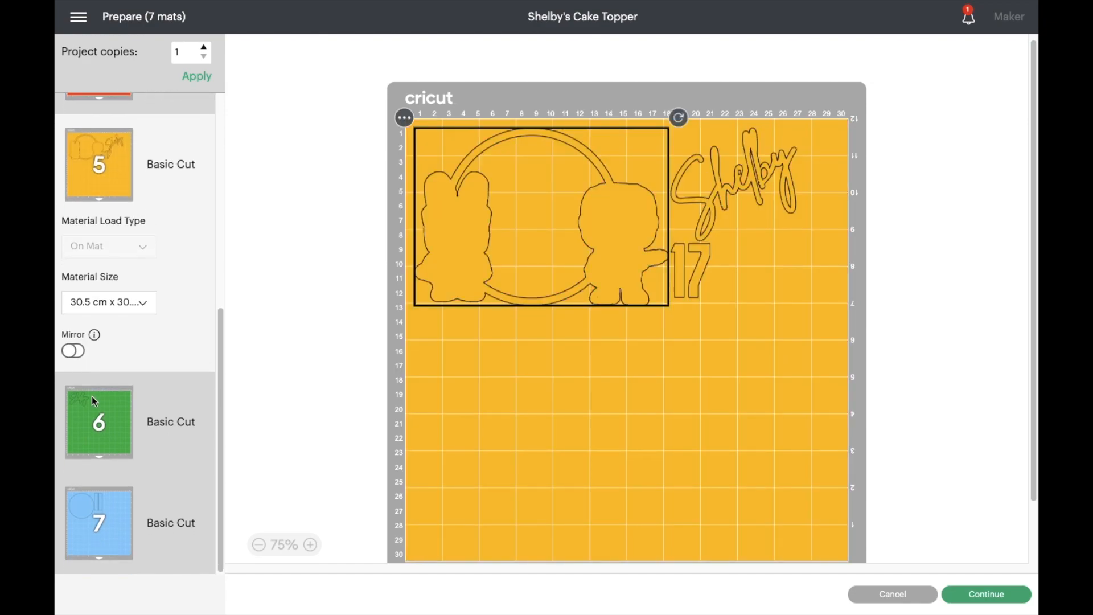
{"action": "left_click", "coordinate": [94, 410]}
{"action": "left_click", "coordinate": [118, 504]}
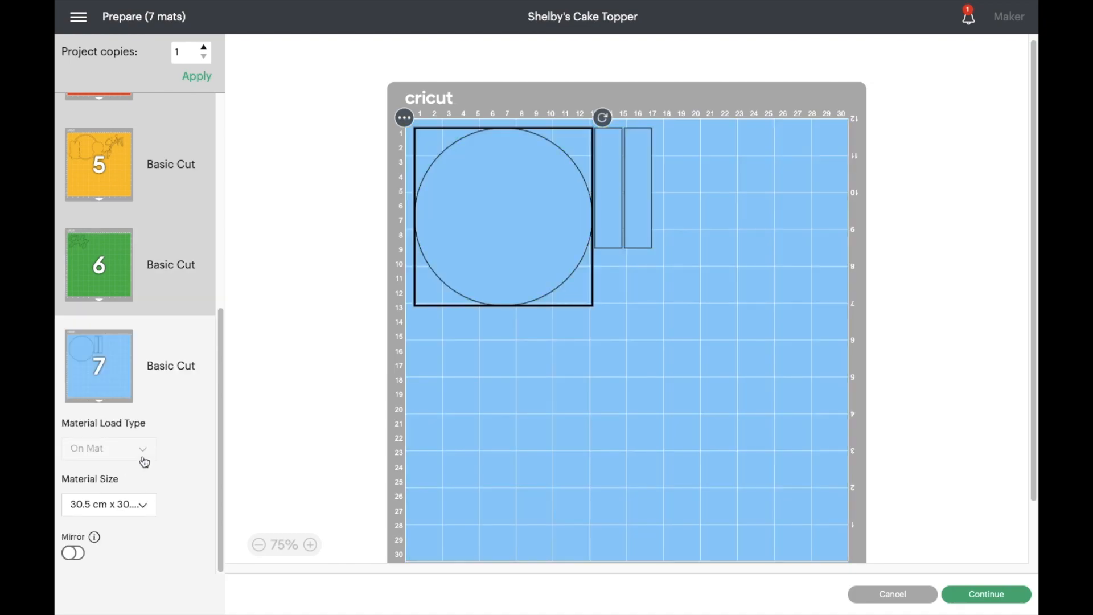
- Return to the start of the mat list and display the Print Then Cut mat
{"action": "scroll", "coordinate": [166, 431], "scroll_direction": "up", "scroll_amount": 6}
{"action": "scroll", "coordinate": [166, 431], "scroll_direction": "up", "scroll_amount": 3}
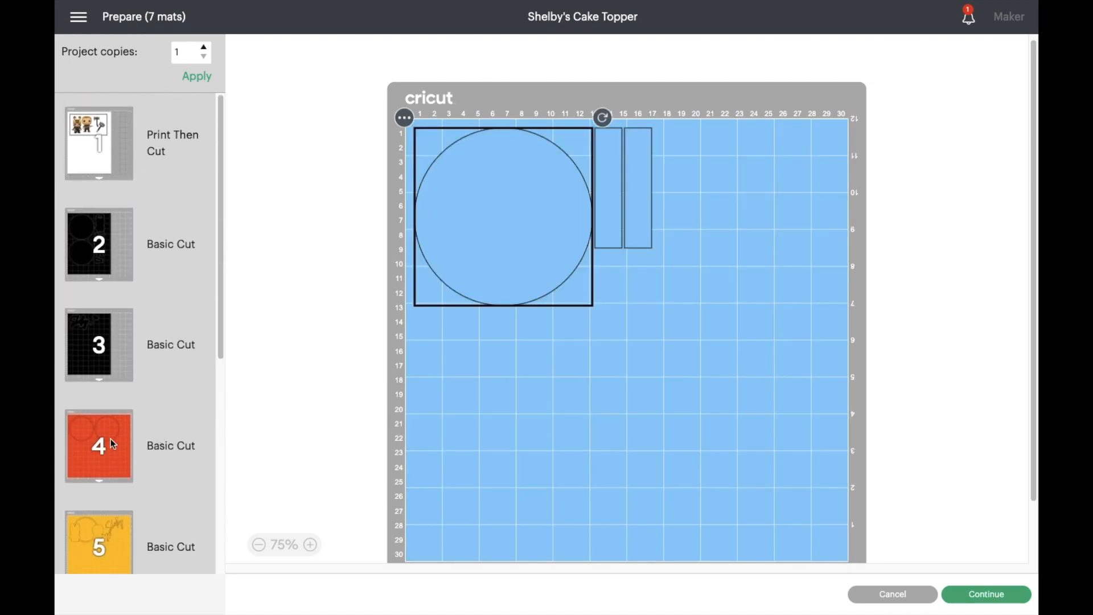
{"action": "left_click", "coordinate": [100, 452]}
{"action": "left_click", "coordinate": [173, 145]}
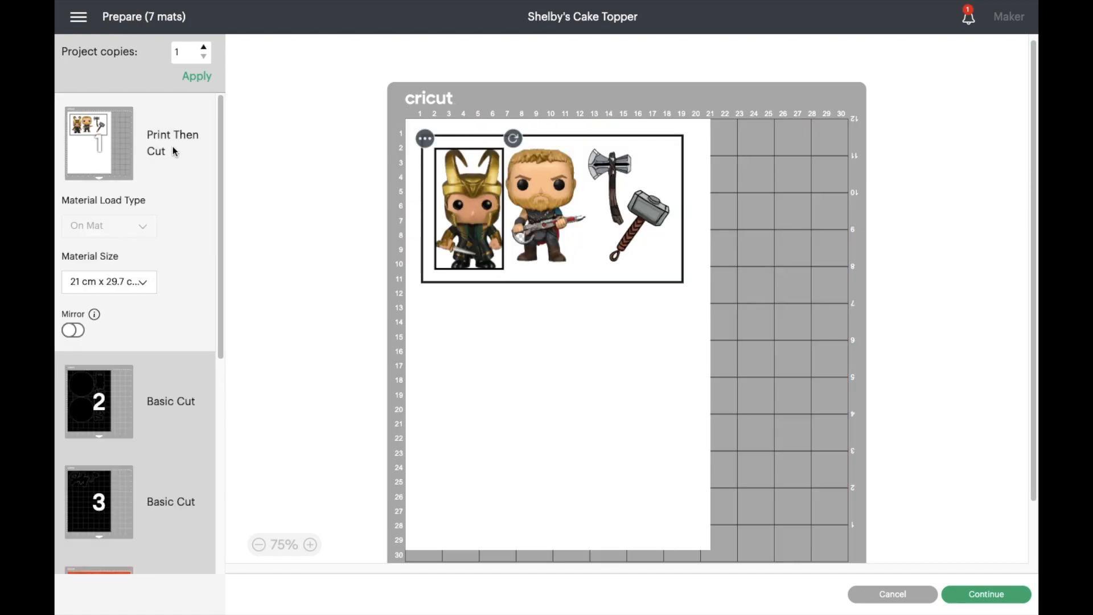
- Continue to making the project, start printing the A4 Print Then Cut sheet, and enable the system dialog to open the full print settings
{"action": "left_click", "coordinate": [995, 595]}
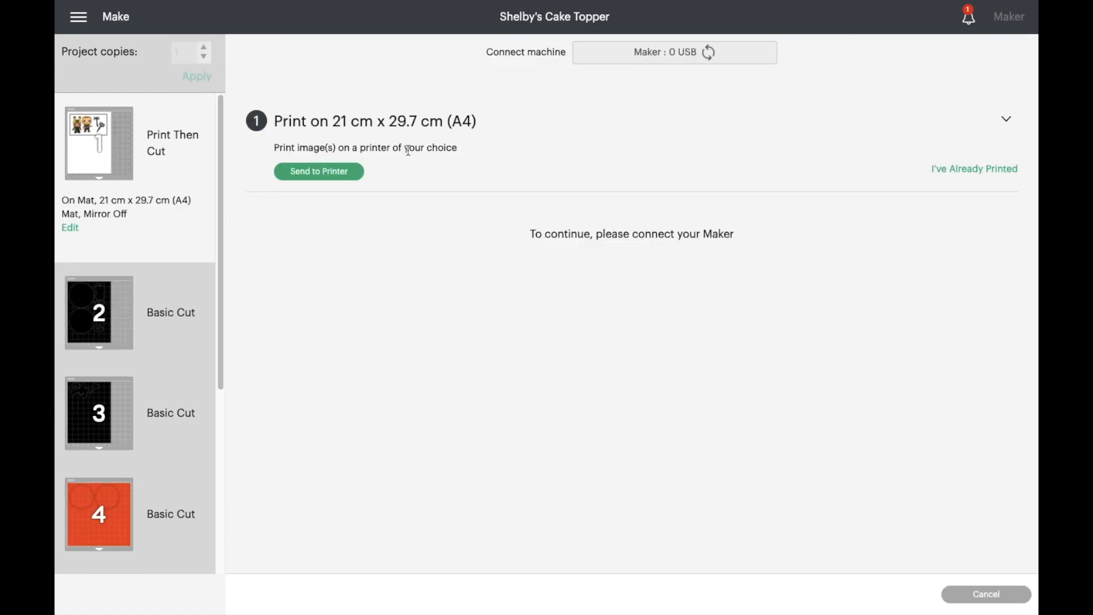
{"action": "left_click", "coordinate": [329, 173]}
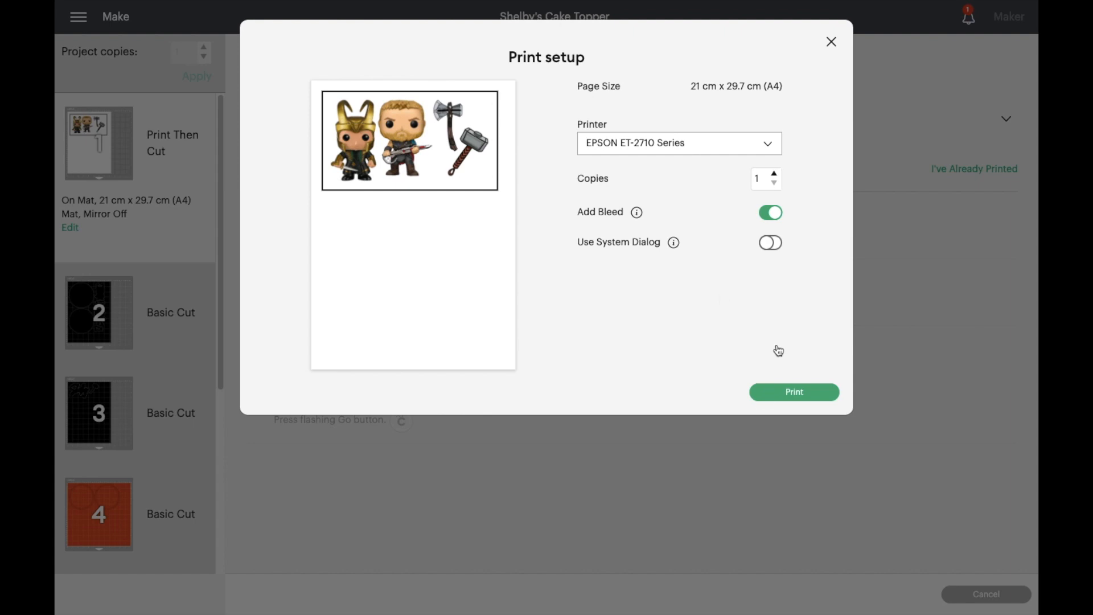
{"action": "left_click", "coordinate": [775, 242]}
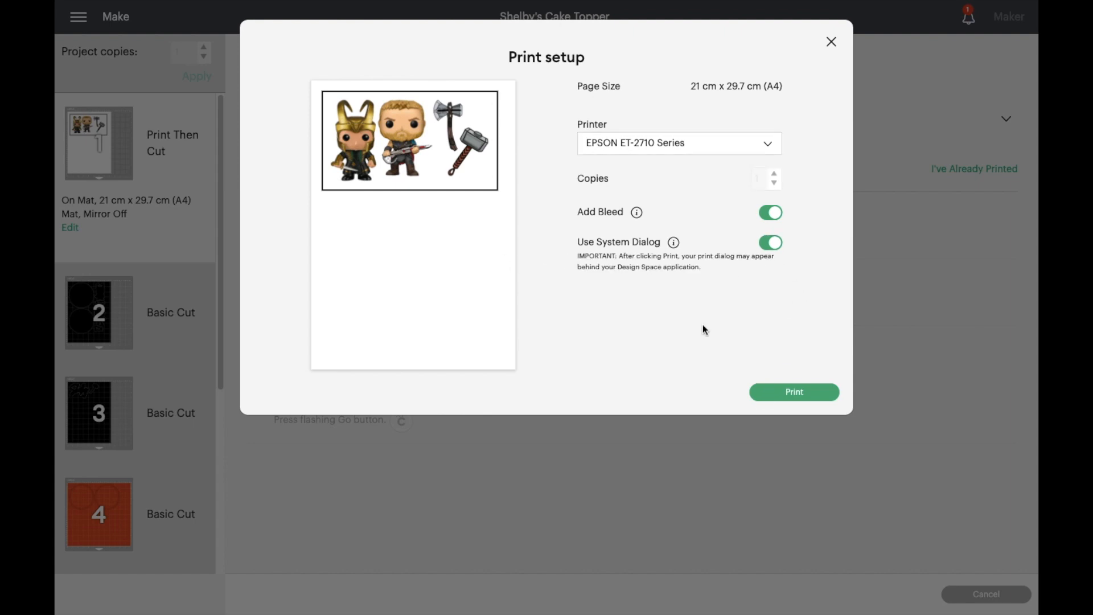
{"action": "left_click", "coordinate": [795, 394]}
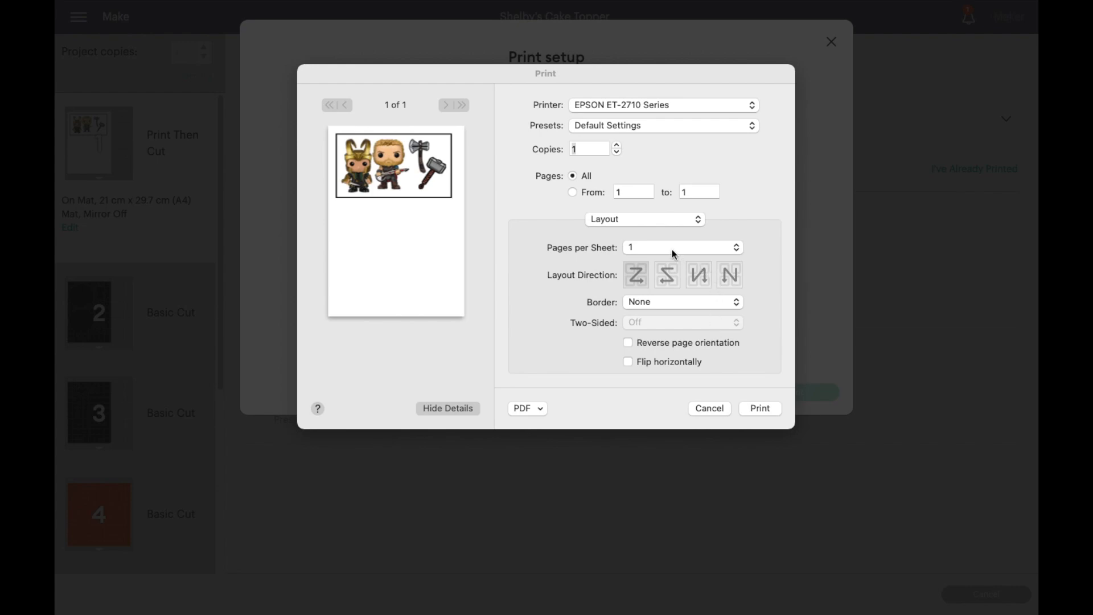
- In the print settings, set the media type to Epson Ultra Glossy and choose the print quality
{"action": "left_click", "coordinate": [610, 221]}
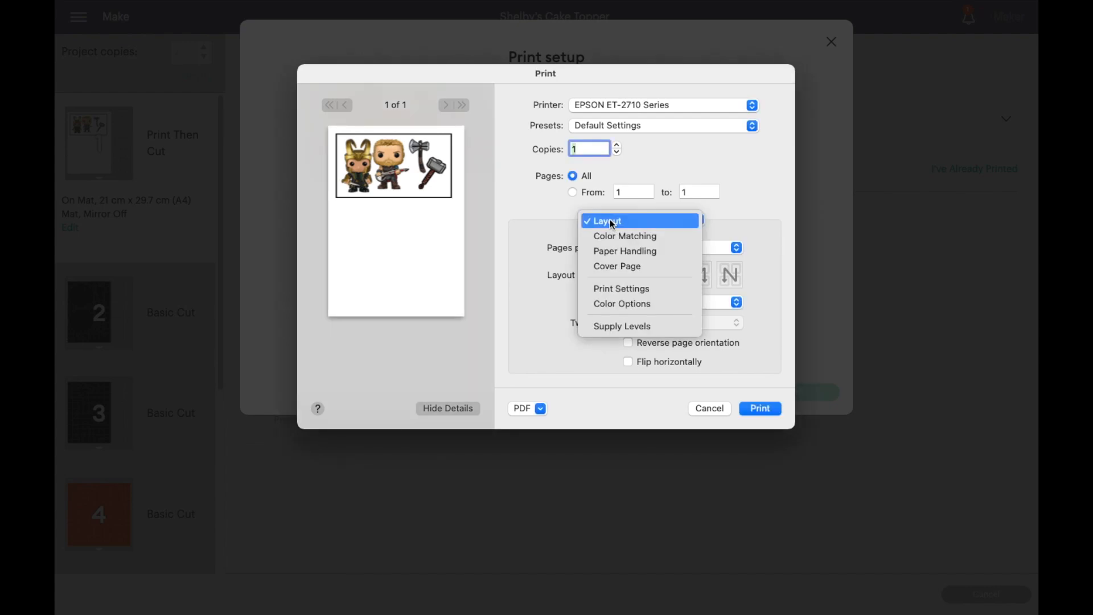
{"action": "left_click", "coordinate": [636, 288]}
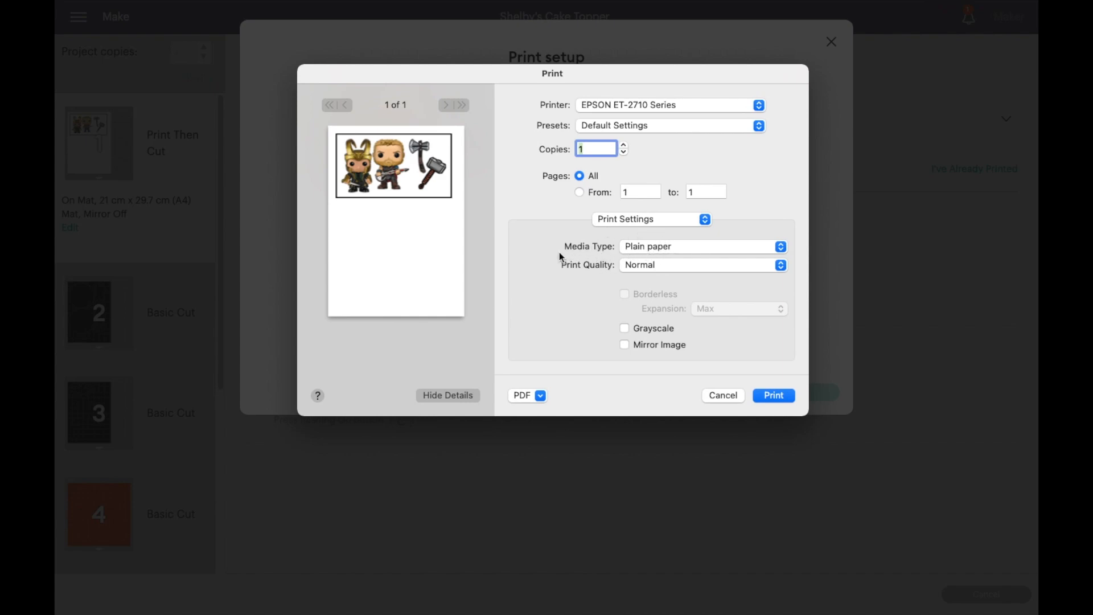
{"action": "left_click", "coordinate": [658, 245]}
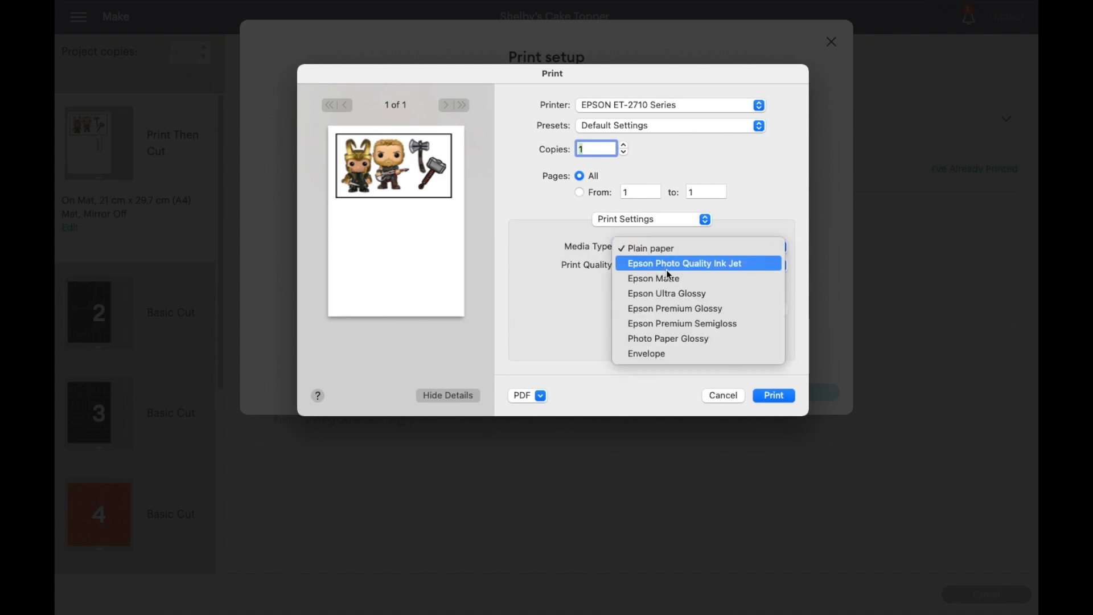
{"action": "left_click", "coordinate": [671, 296]}
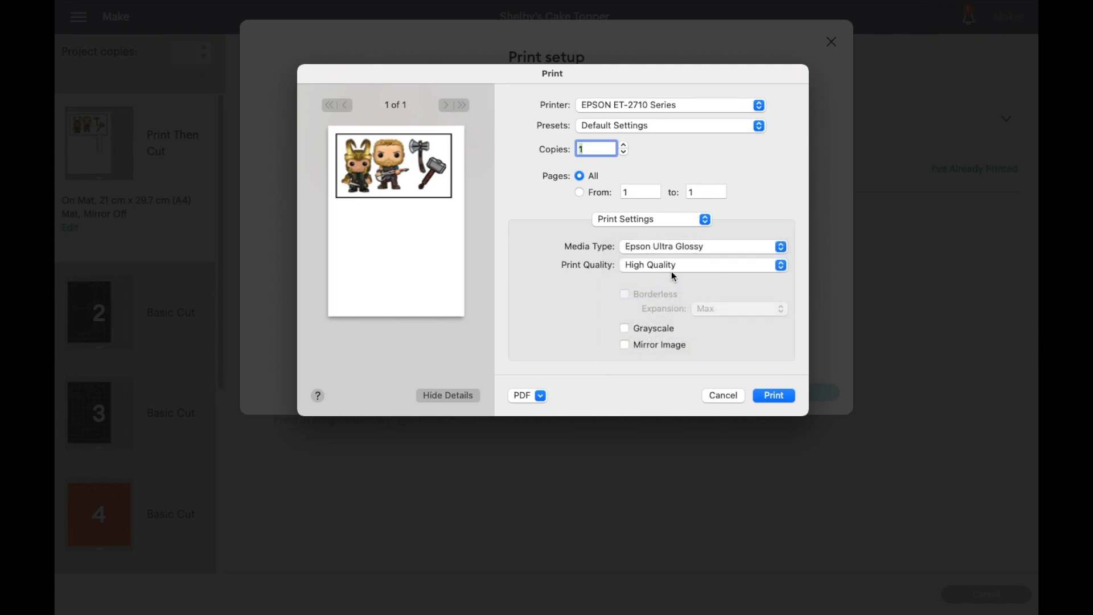
{"action": "left_click", "coordinate": [671, 269]}
{"action": "left_click", "coordinate": [667, 282]}
- Set the printer's color options to PhotoEnhance and display the Color Matching settings
{"action": "left_click", "coordinate": [620, 226]}
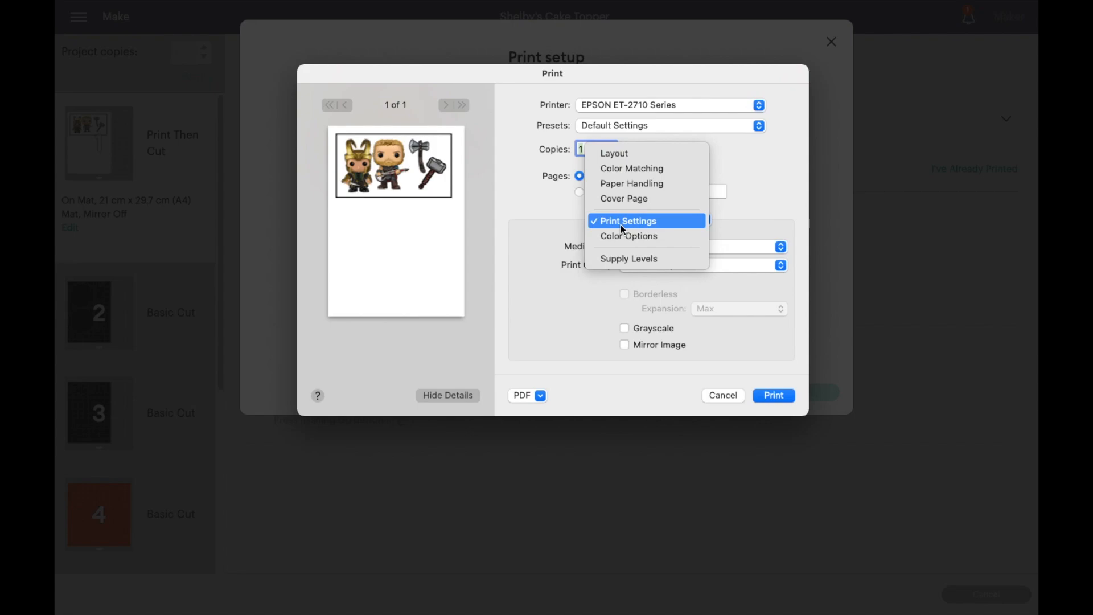
{"action": "left_click", "coordinate": [620, 235]}
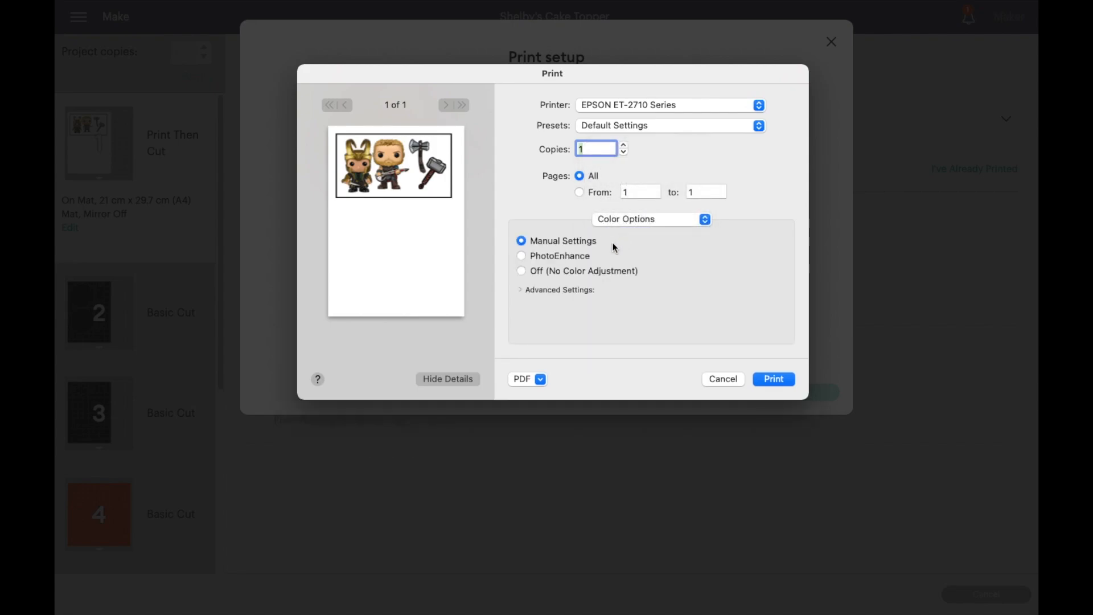
{"action": "left_click", "coordinate": [576, 256]}
{"action": "left_click", "coordinate": [652, 218]}
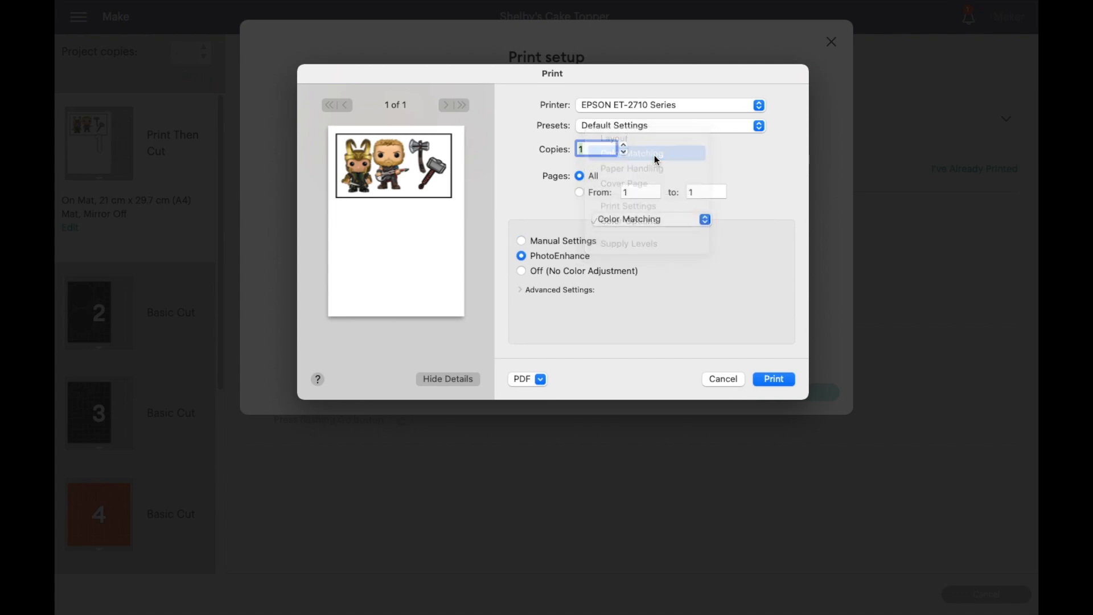
{"action": "left_click", "coordinate": [654, 156]}
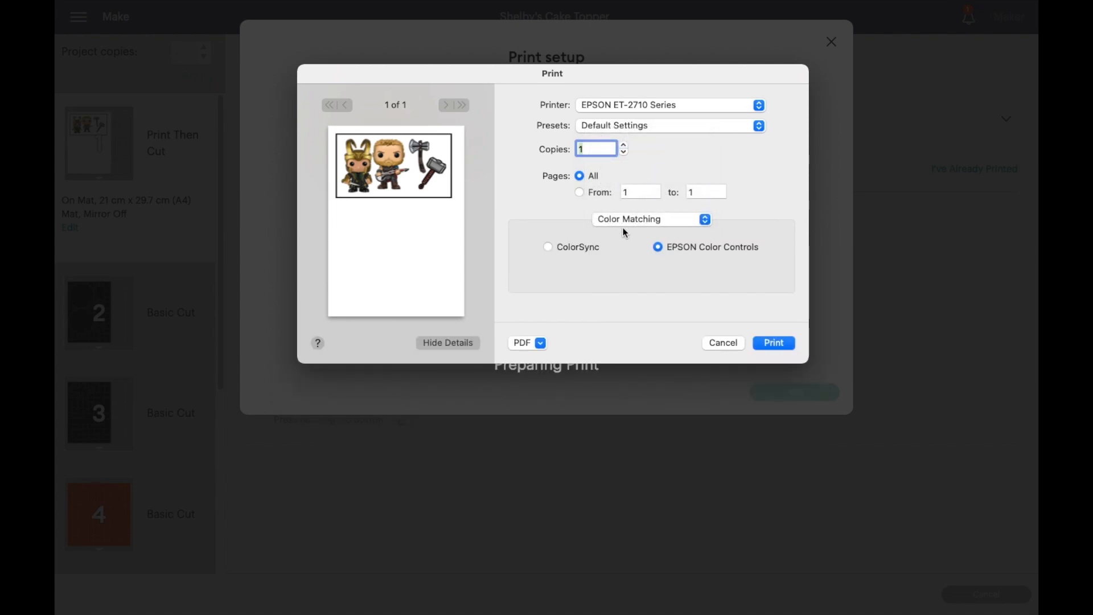